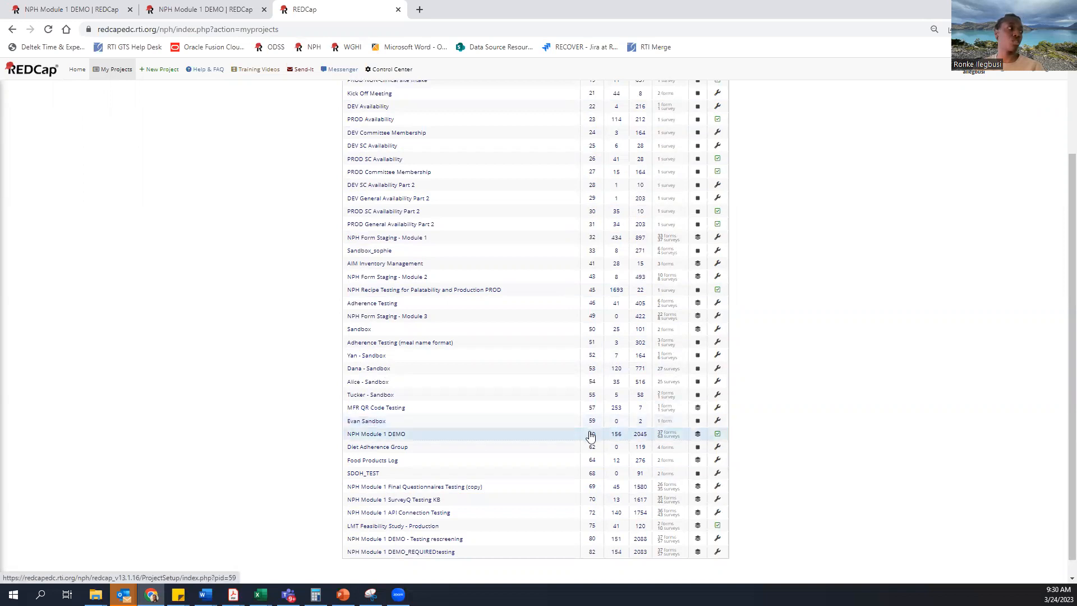
- Open the NPH Module 1 DEMO project and list the Interested participants on its dashboard
{"action": "left_click", "coordinate": [377, 435]}
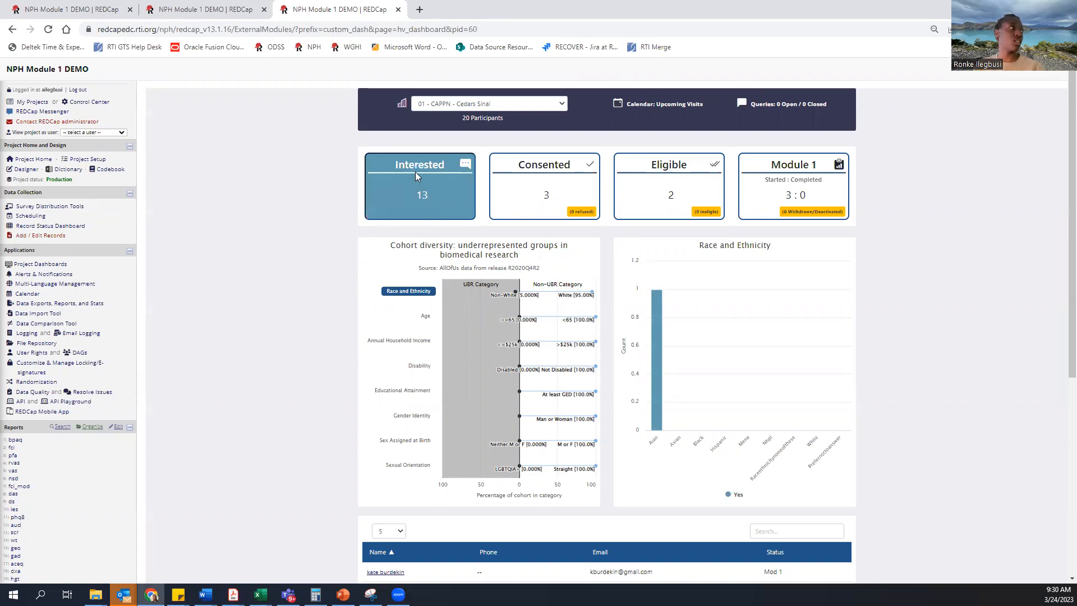
{"action": "left_click", "coordinate": [396, 213]}
{"action": "scroll", "coordinate": [396, 224], "scroll_direction": "down", "scroll_amount": 2}
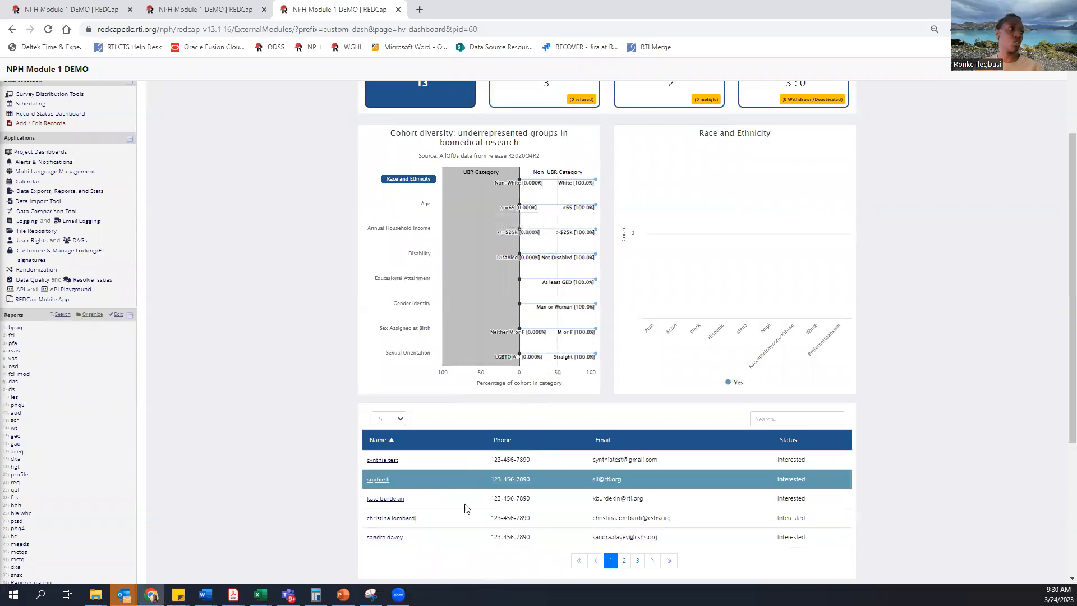
- Examine the dashboard's participant lists for the Consented and Eligible groups
{"action": "scroll", "coordinate": [467, 482], "scroll_direction": "up", "scroll_amount": 2}
{"action": "left_click", "coordinate": [571, 167]}
{"action": "scroll", "coordinate": [620, 500], "scroll_direction": "down", "scroll_amount": 3}
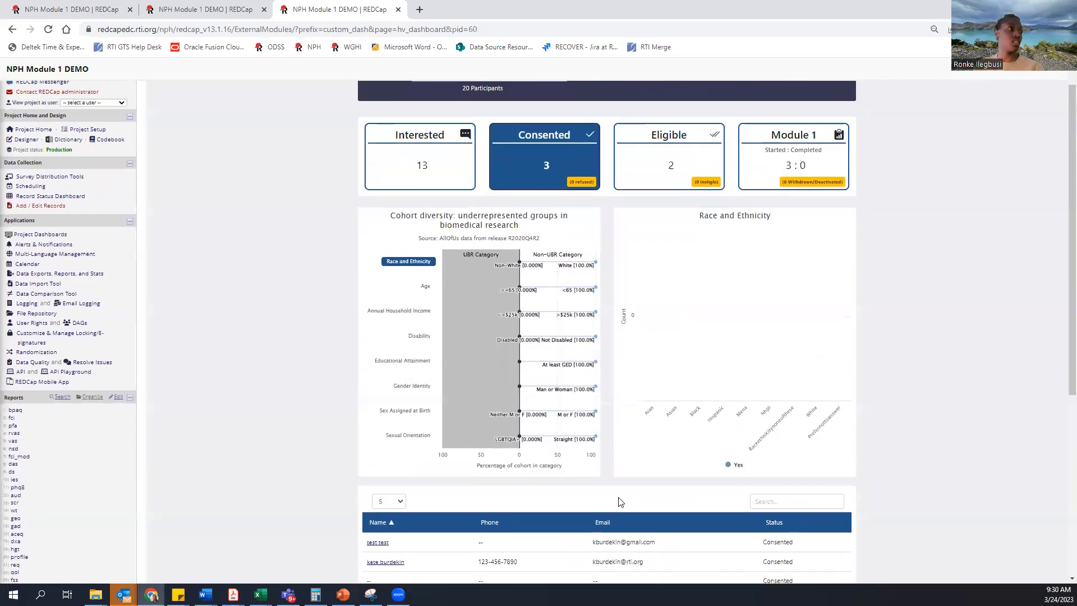
{"action": "scroll", "coordinate": [600, 445], "scroll_direction": "up", "scroll_amount": 2}
{"action": "scroll", "coordinate": [599, 445], "scroll_direction": "down", "scroll_amount": 2}
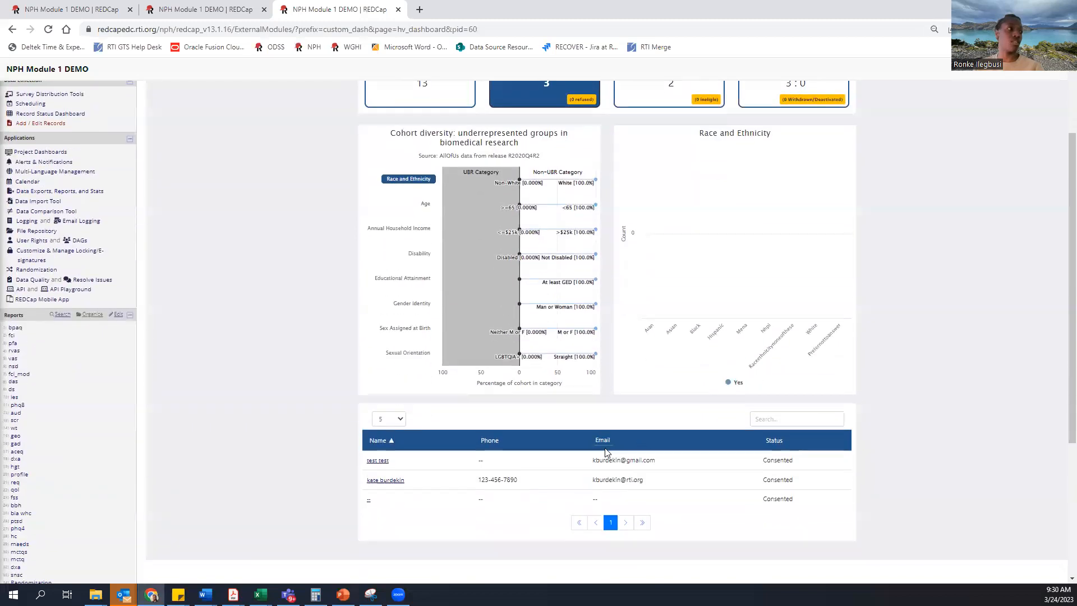
{"action": "scroll", "coordinate": [646, 280], "scroll_direction": "up", "scroll_amount": 2}
{"action": "left_click", "coordinate": [656, 184]}
{"action": "scroll", "coordinate": [627, 488], "scroll_direction": "down", "scroll_amount": 1}
{"action": "scroll", "coordinate": [627, 489], "scroll_direction": "down", "scroll_amount": 1}
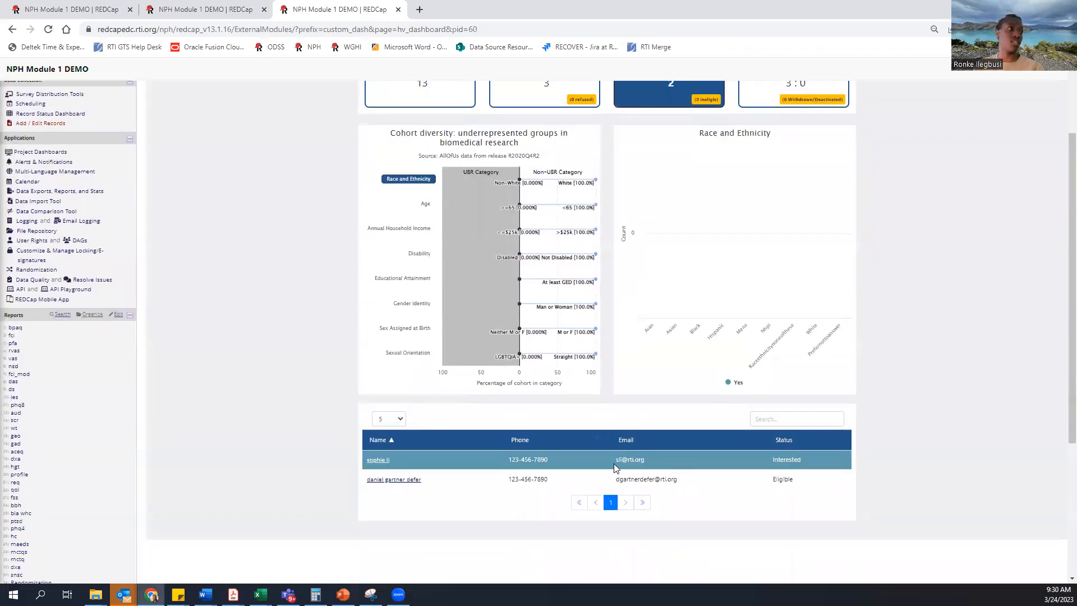
{"action": "scroll", "coordinate": [514, 473], "scroll_direction": "up", "scroll_amount": 2}
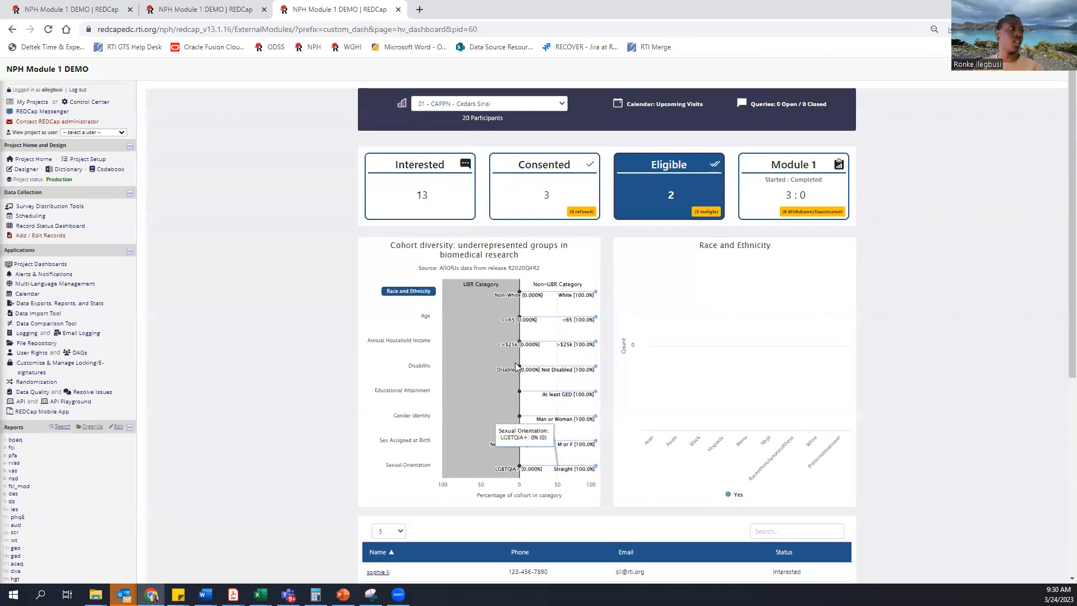
- List the Interested participants again and open the third participant's record home page
{"action": "left_click", "coordinate": [425, 211]}
{"action": "scroll", "coordinate": [513, 348], "scroll_direction": "down", "scroll_amount": 2}
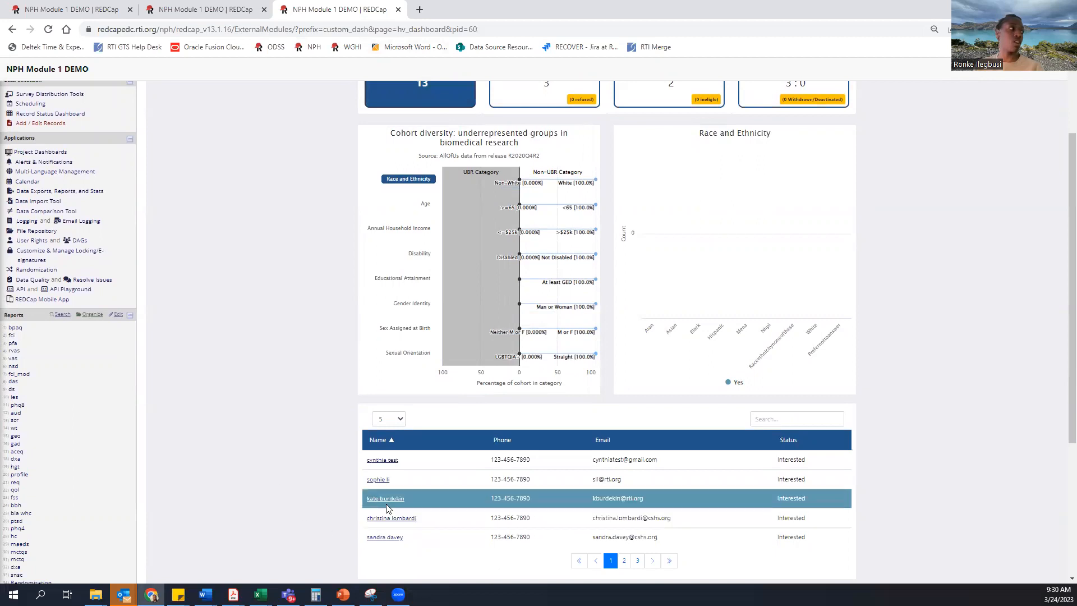
{"action": "scroll", "coordinate": [374, 509], "scroll_direction": "down", "scroll_amount": 1}
{"action": "scroll", "coordinate": [373, 510], "scroll_direction": "down", "scroll_amount": 1}
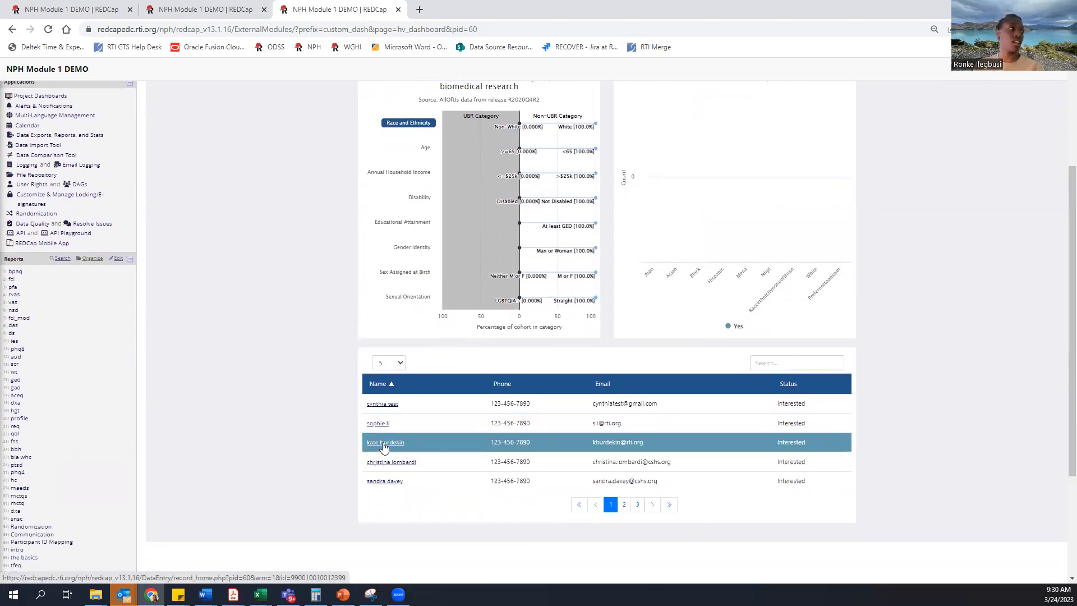
{"action": "left_click", "coordinate": [391, 443]}
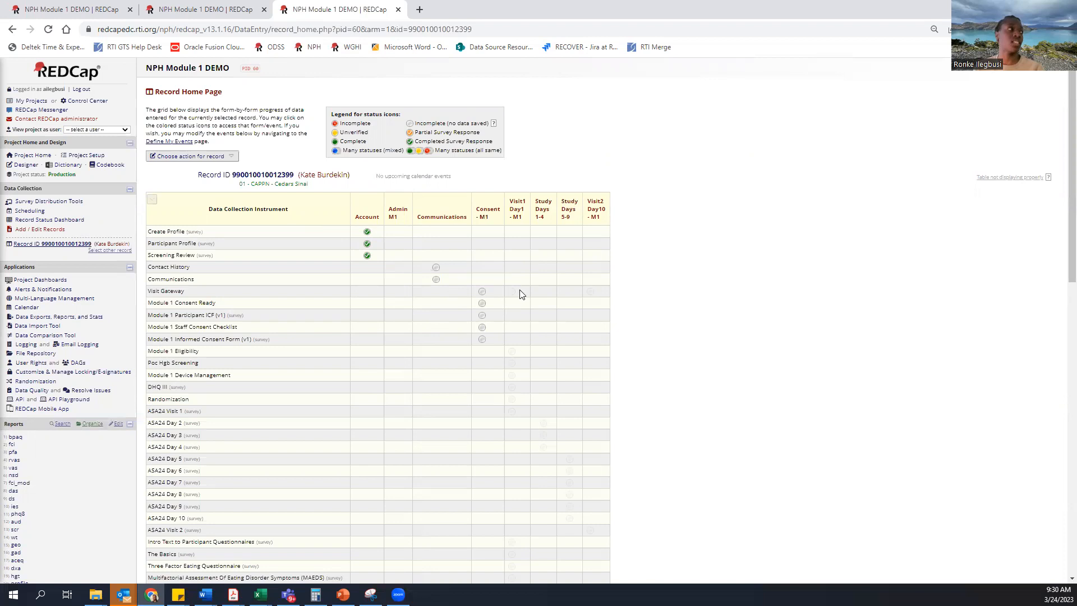
- Switch to the record already open in the first browser tab and examine its form status grid, including the Visit Gateway statuses
{"action": "left_click", "coordinate": [192, 9]}
{"action": "left_click", "coordinate": [82, 10]}
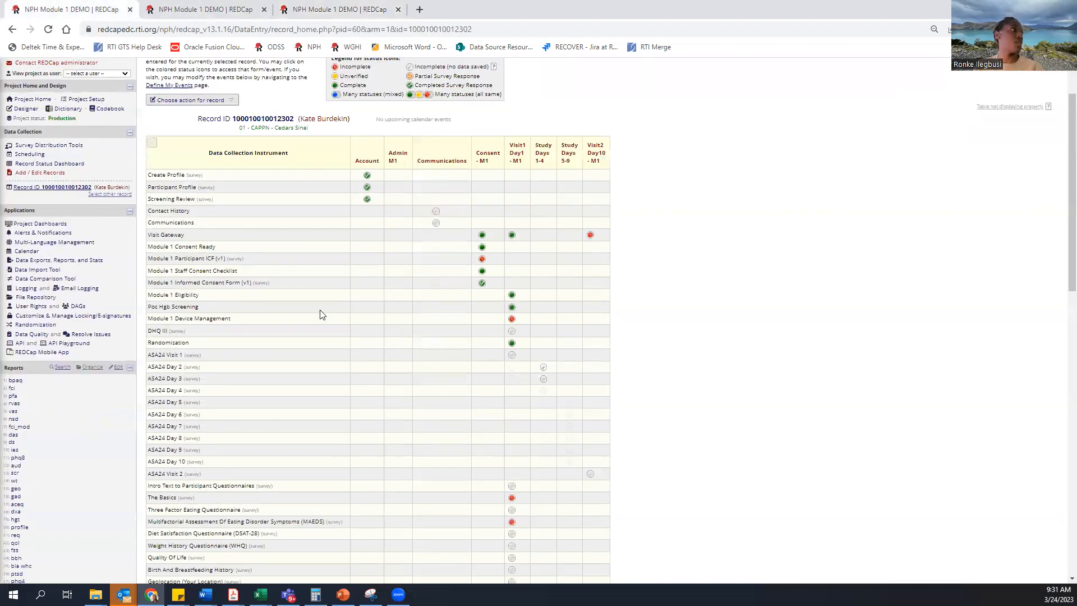
{"action": "scroll", "coordinate": [436, 235], "scroll_direction": "up", "scroll_amount": 2}
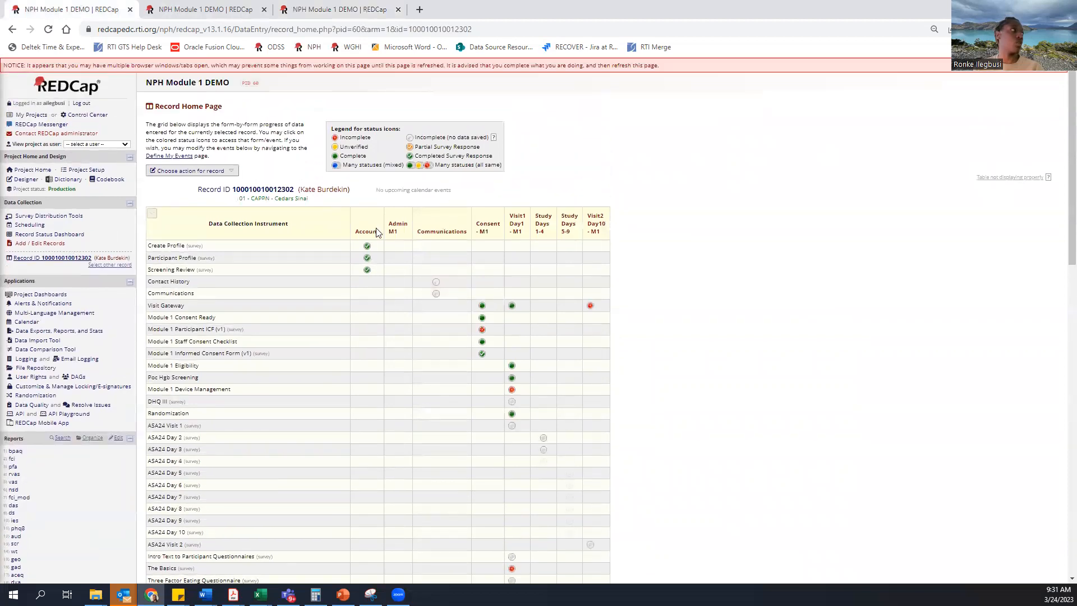
{"action": "scroll", "coordinate": [431, 272], "scroll_direction": "down", "scroll_amount": 1}
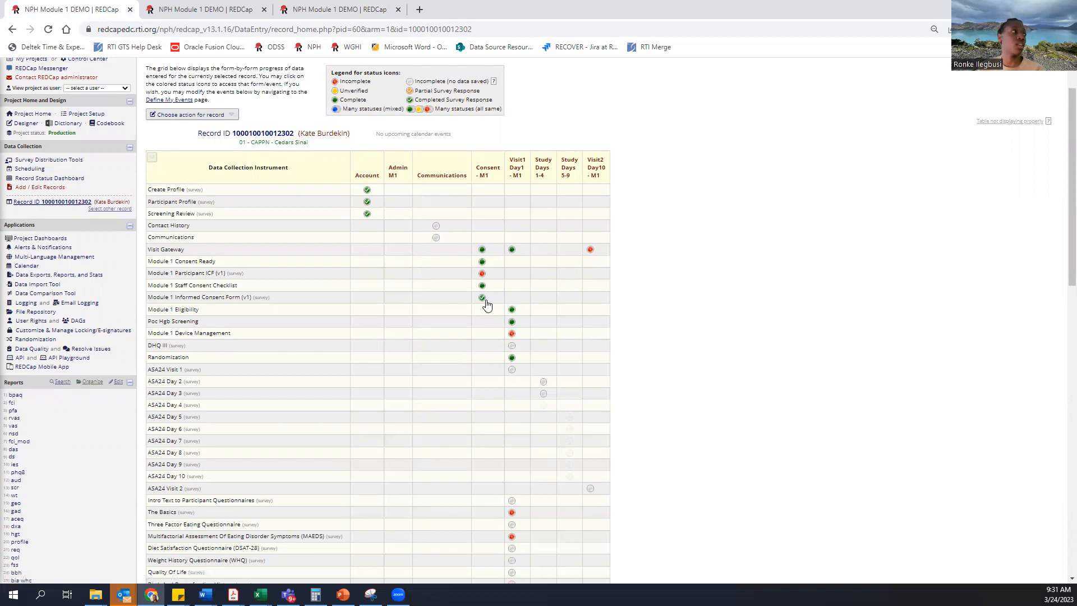
{"action": "left_click", "coordinate": [484, 250]}
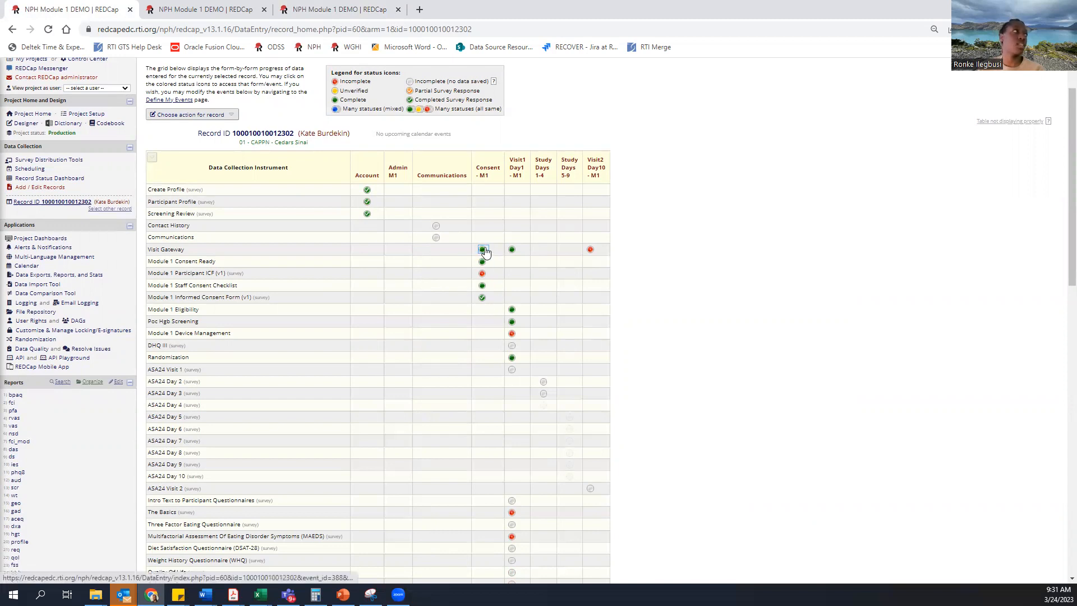
{"action": "left_click", "coordinate": [591, 251]}
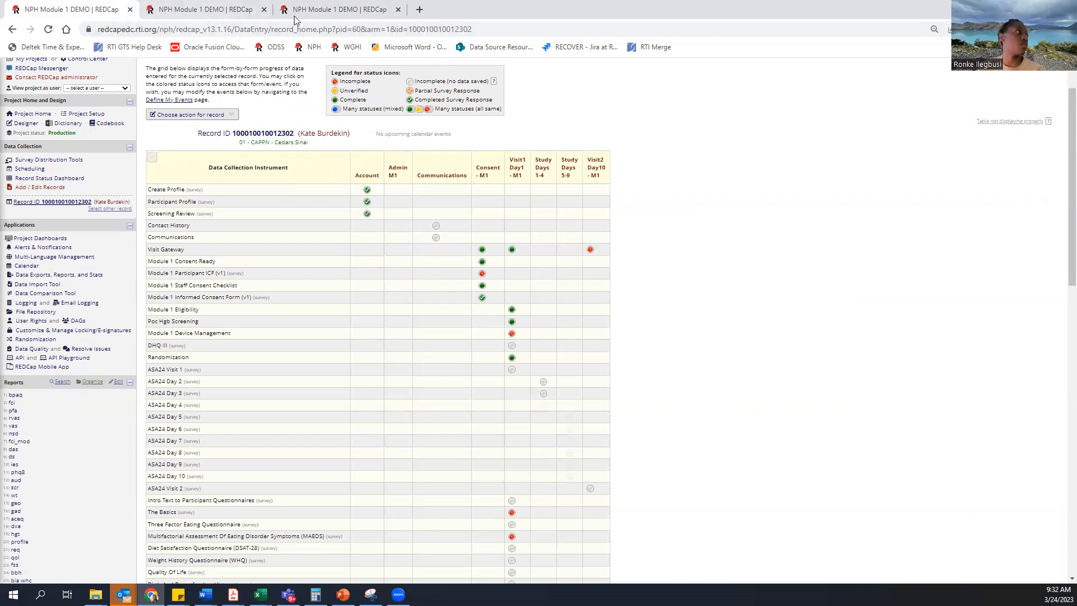
- Switch to the open Tufts participant record and add a new communication entry from its Contact History form
{"action": "left_click", "coordinate": [202, 9]}
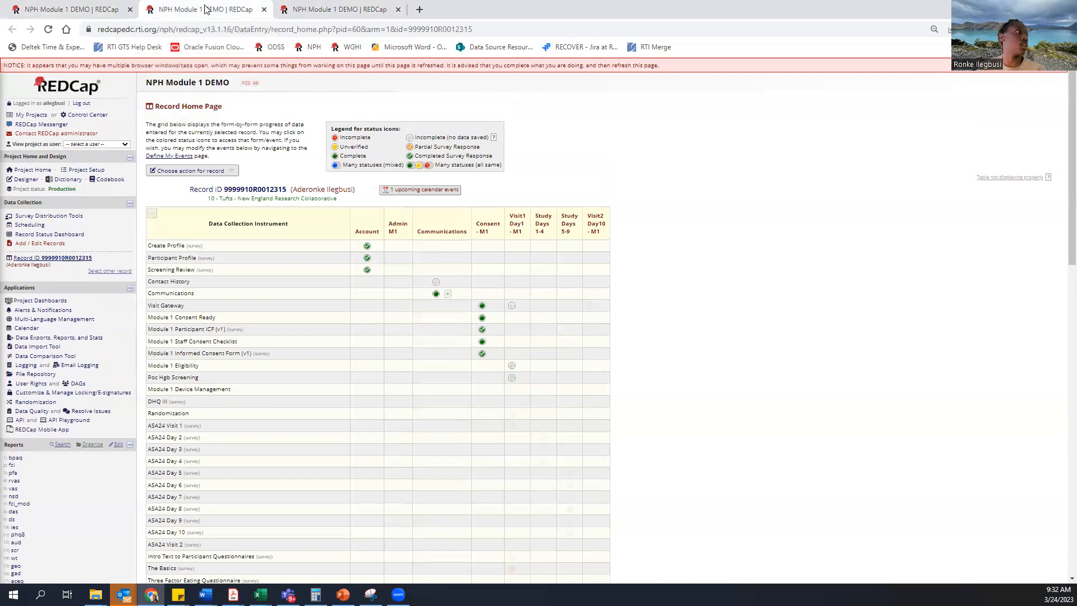
{"action": "left_click", "coordinate": [437, 281]}
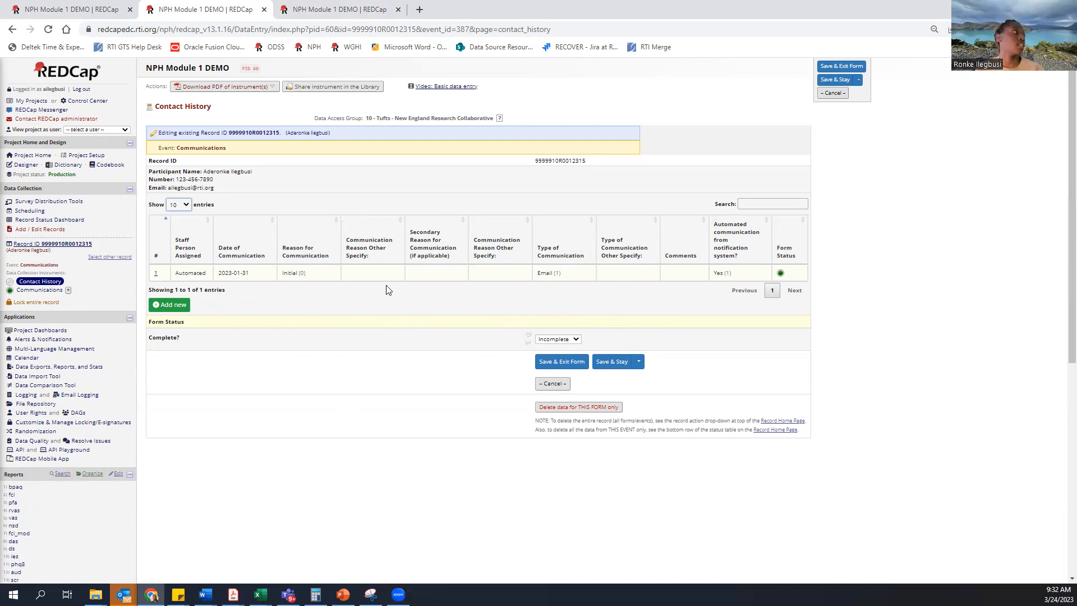
{"action": "left_click", "coordinate": [185, 308]}
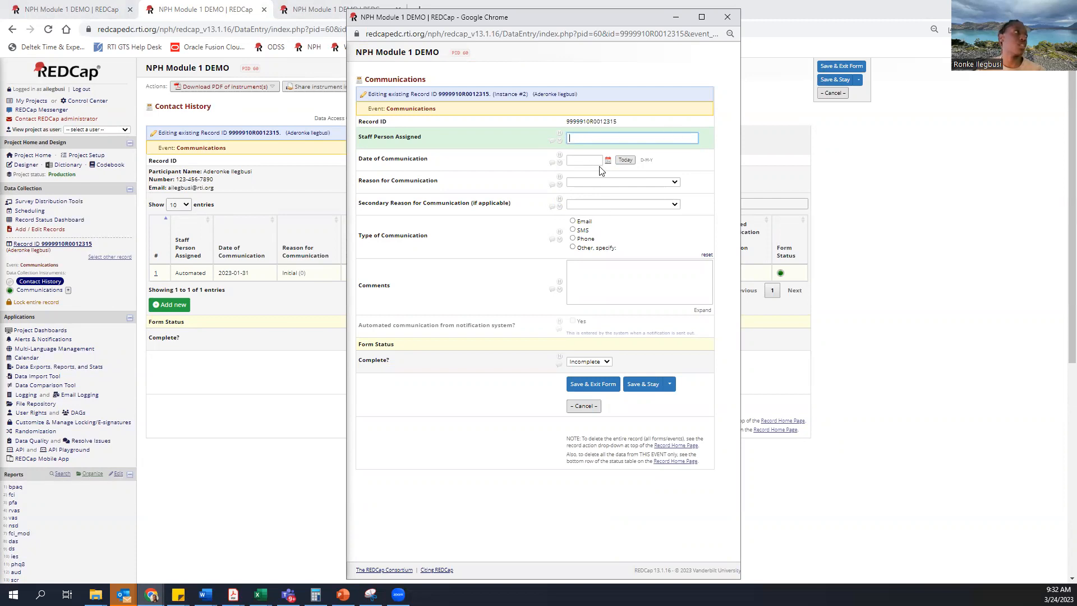
{"action": "left_click", "coordinate": [642, 183]}
{"action": "left_click", "coordinate": [688, 207]}
{"action": "left_click", "coordinate": [665, 206]}
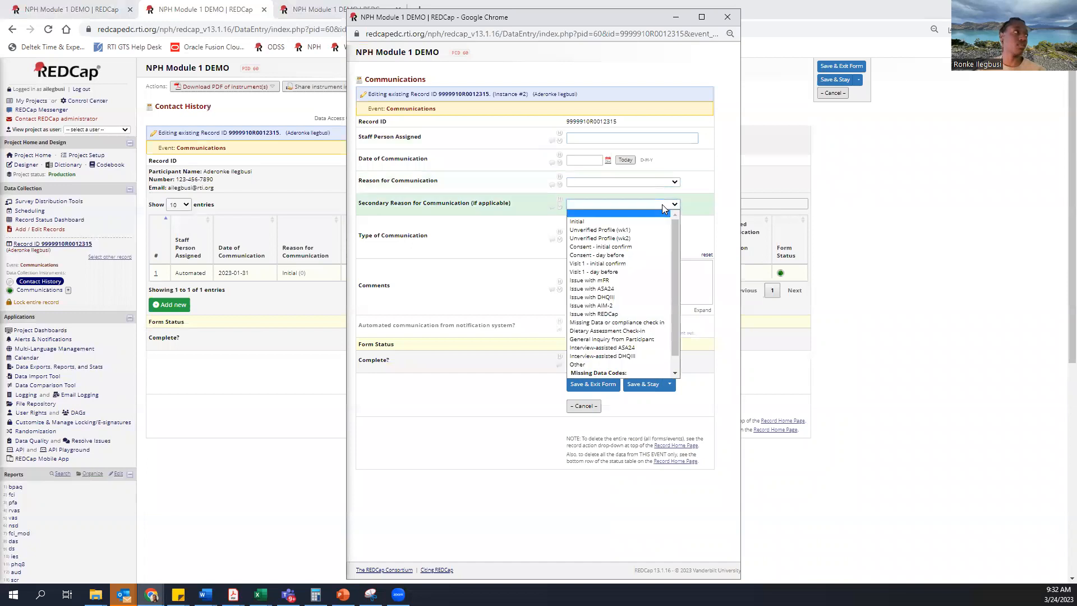
{"action": "left_click", "coordinate": [520, 269]}
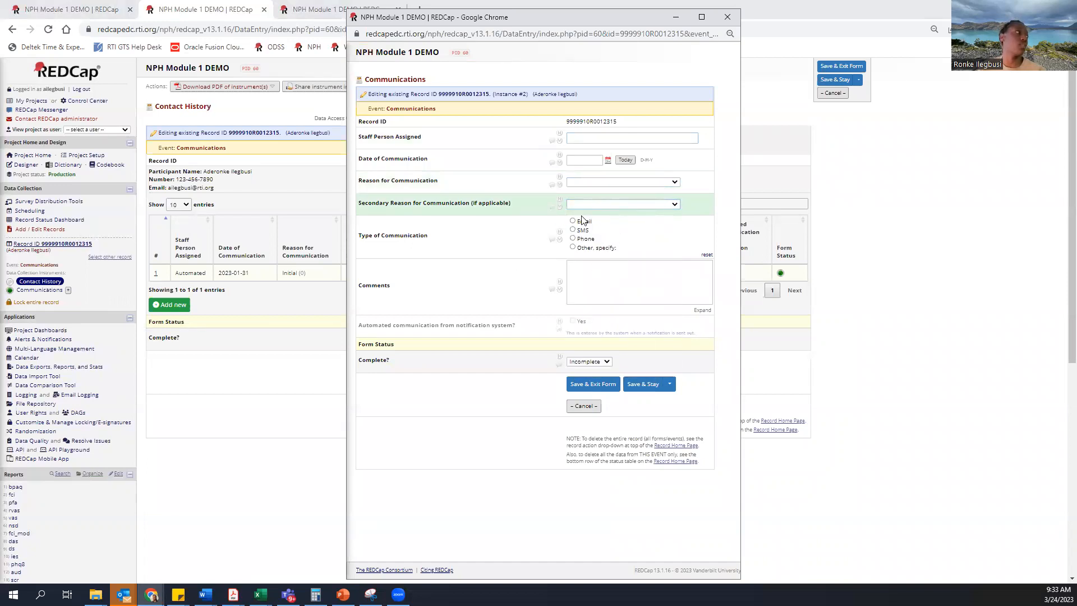
- Mark the communication form as Complete, fill in the assigned staff person's initials, and date the communication 24-03-2023
{"action": "left_click", "coordinate": [601, 362]}
{"action": "left_click", "coordinate": [589, 385]}
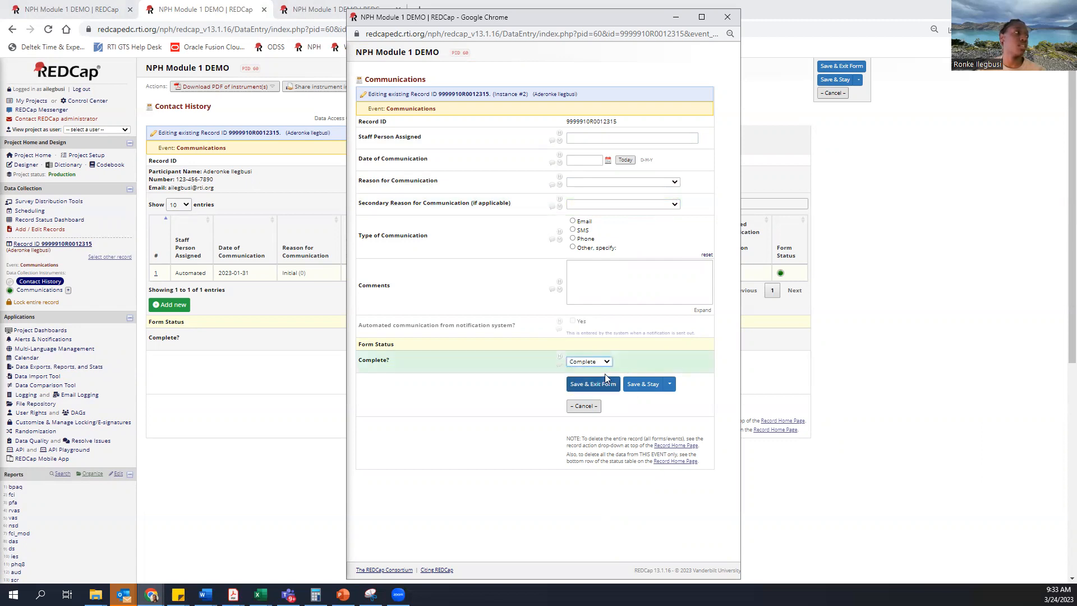
{"action": "left_click", "coordinate": [596, 140]}
{"action": "type", "text": "RI"}
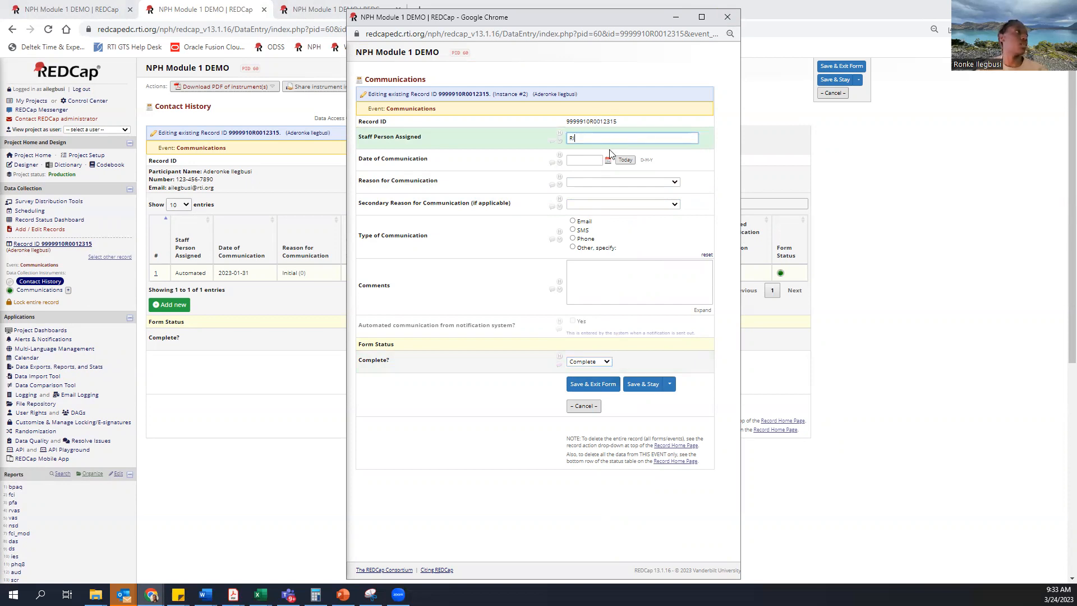
{"action": "left_click", "coordinate": [627, 161]}
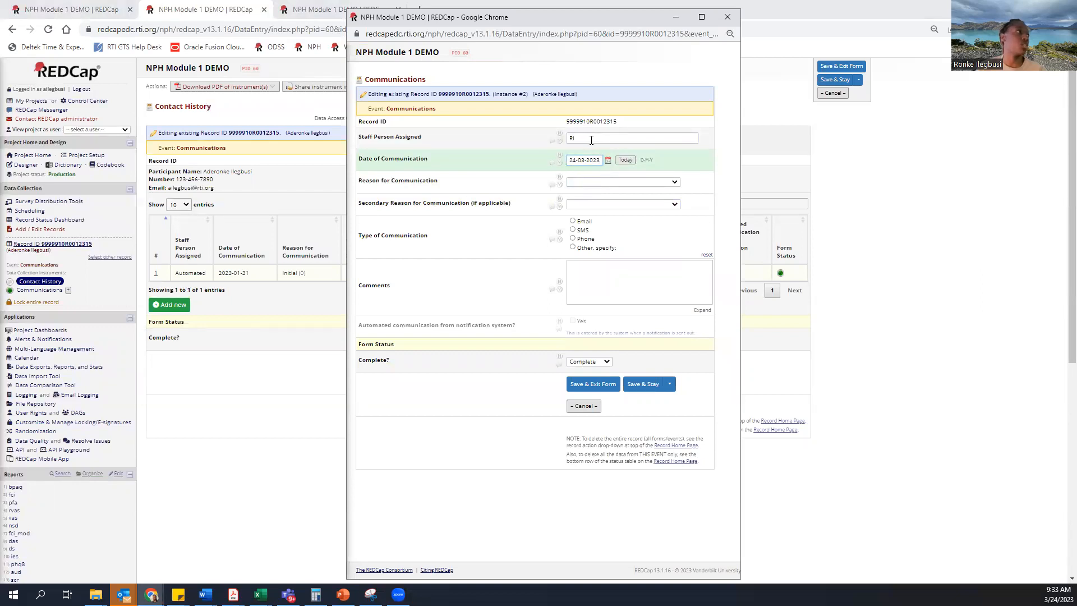
- Set the primary reason for communication to "Issue with mFR" and the type of communication to Email
{"action": "left_click", "coordinate": [596, 183]}
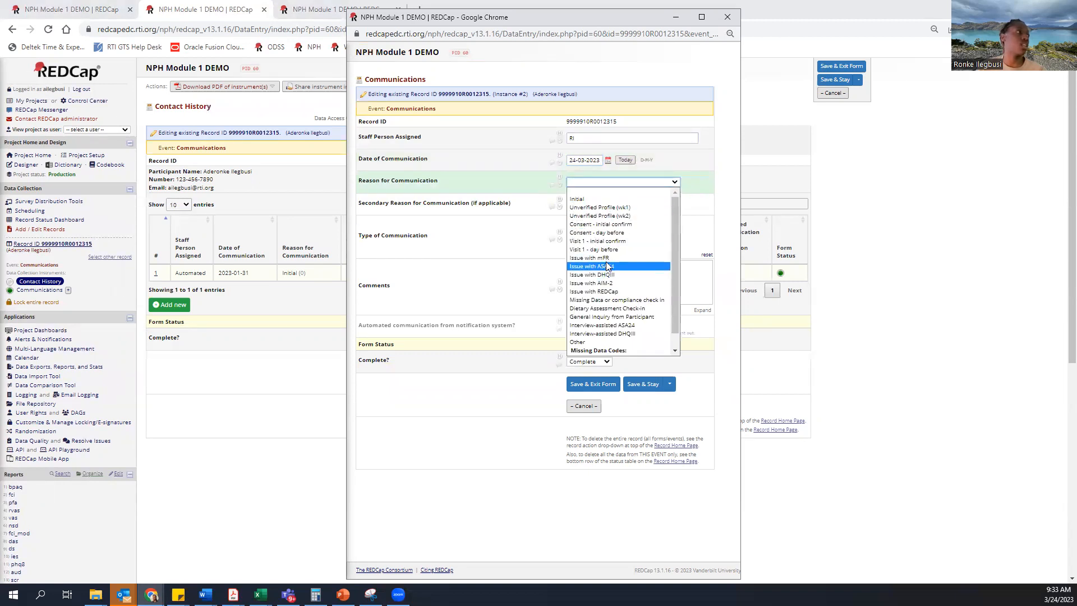
{"action": "left_click", "coordinate": [606, 258]}
{"action": "left_click", "coordinate": [598, 204]}
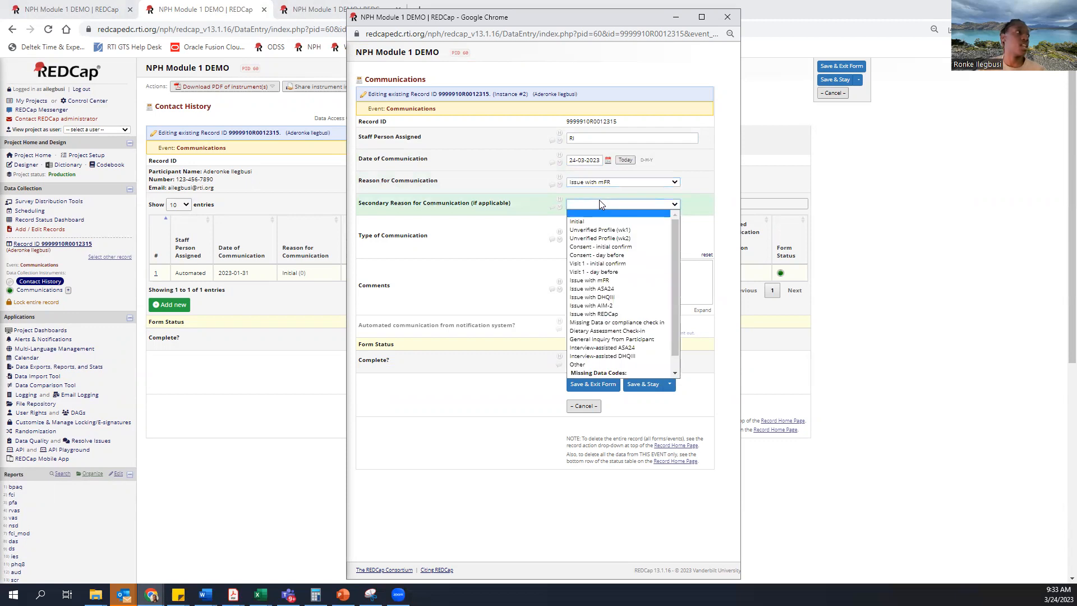
{"action": "left_click", "coordinate": [503, 186]}
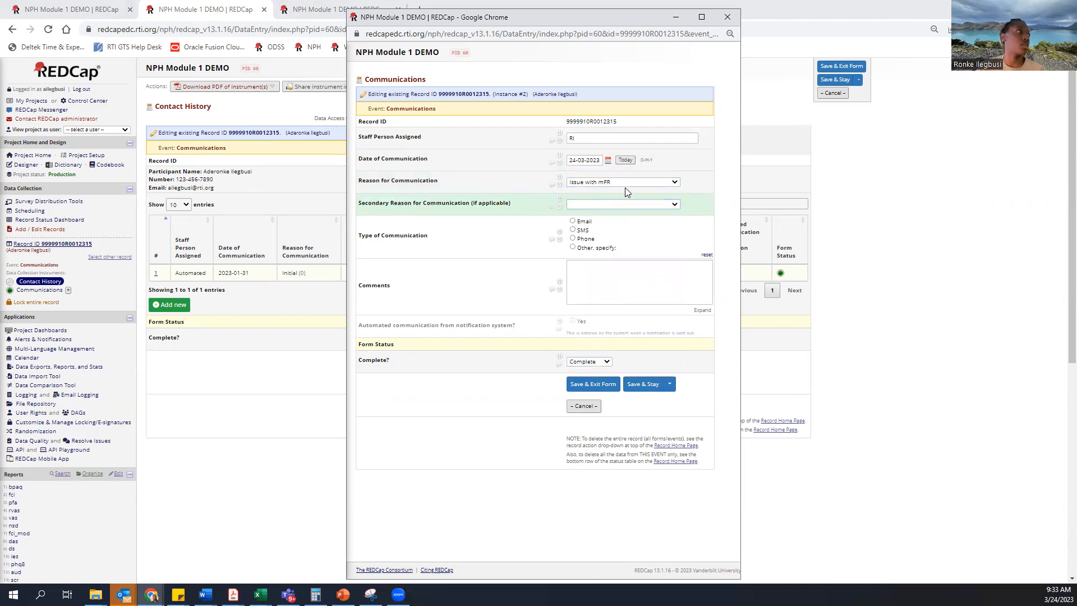
{"action": "left_click", "coordinate": [575, 222]}
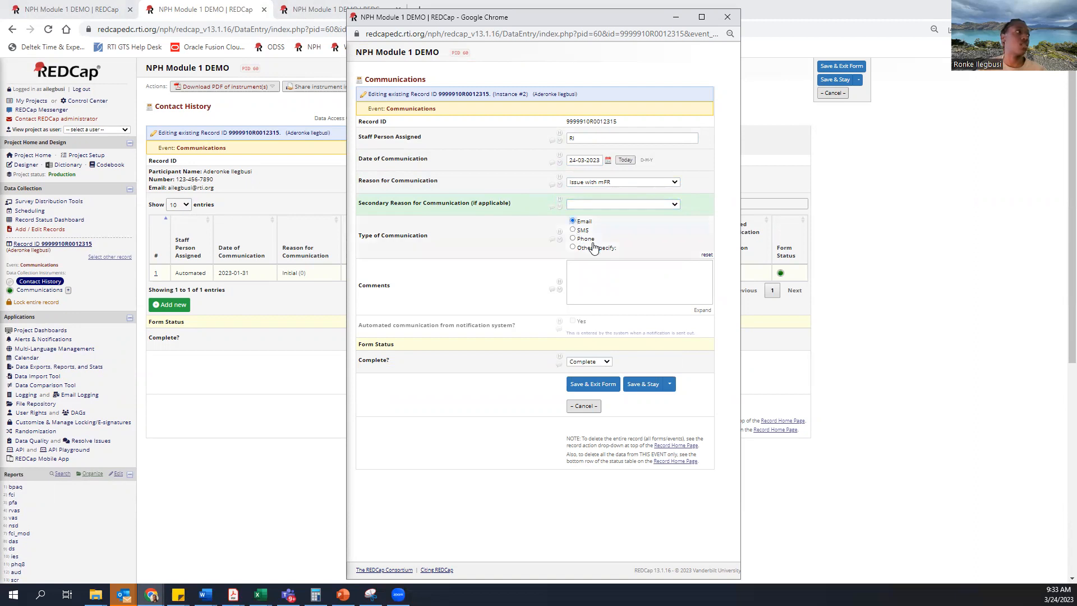
- Add the comment "There was an issue with the mFR." and save the communication entry back to Contact History
{"action": "left_click", "coordinate": [630, 268]}
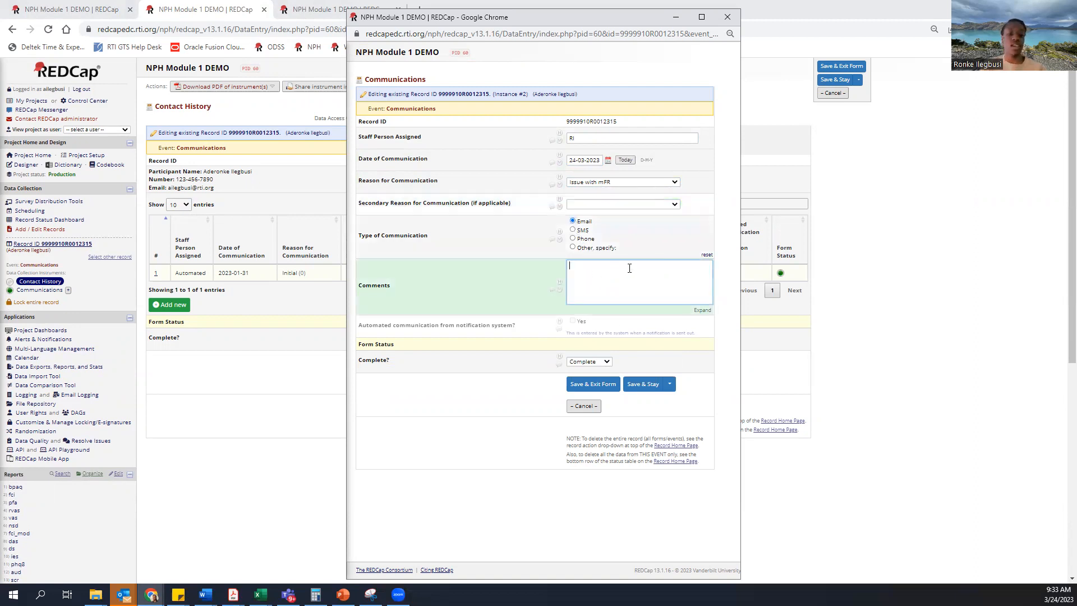
{"action": "type", "text": "There was an"}
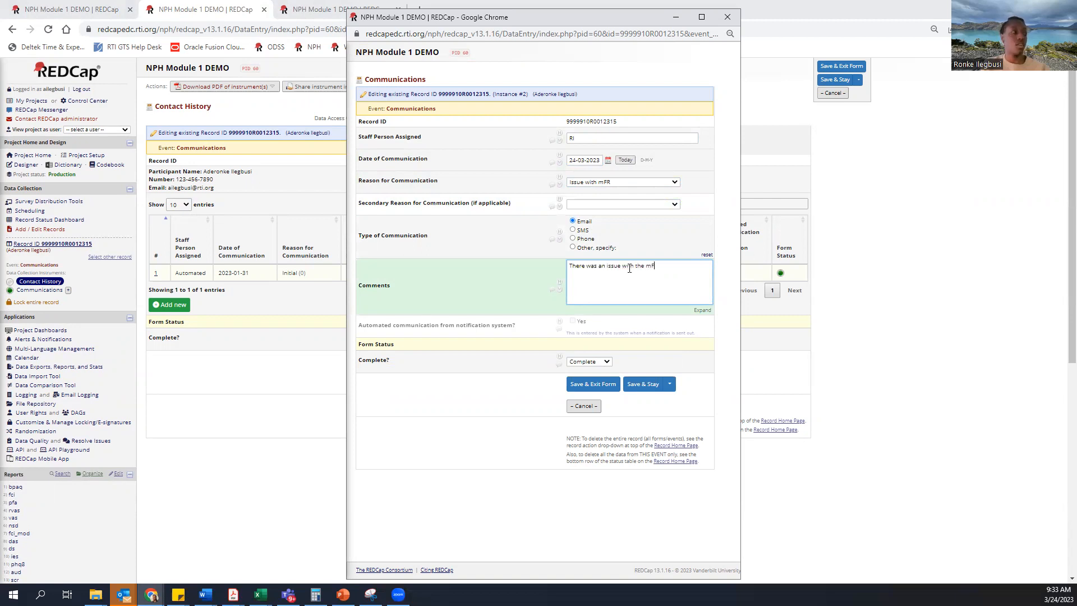
{"action": "type", "text": "issue with the mFR."}
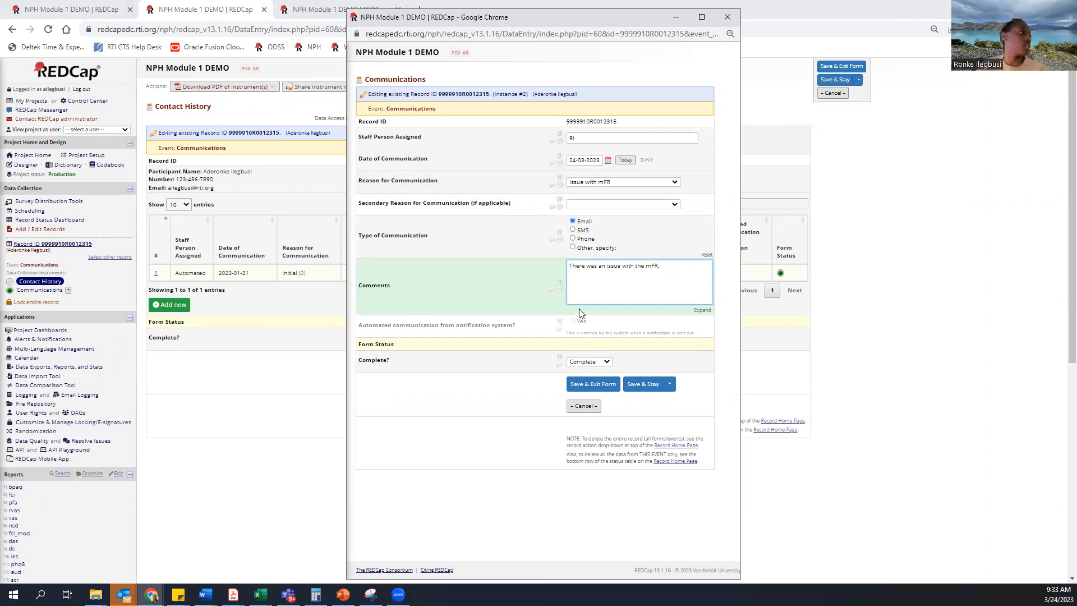
{"action": "left_click", "coordinate": [589, 384]}
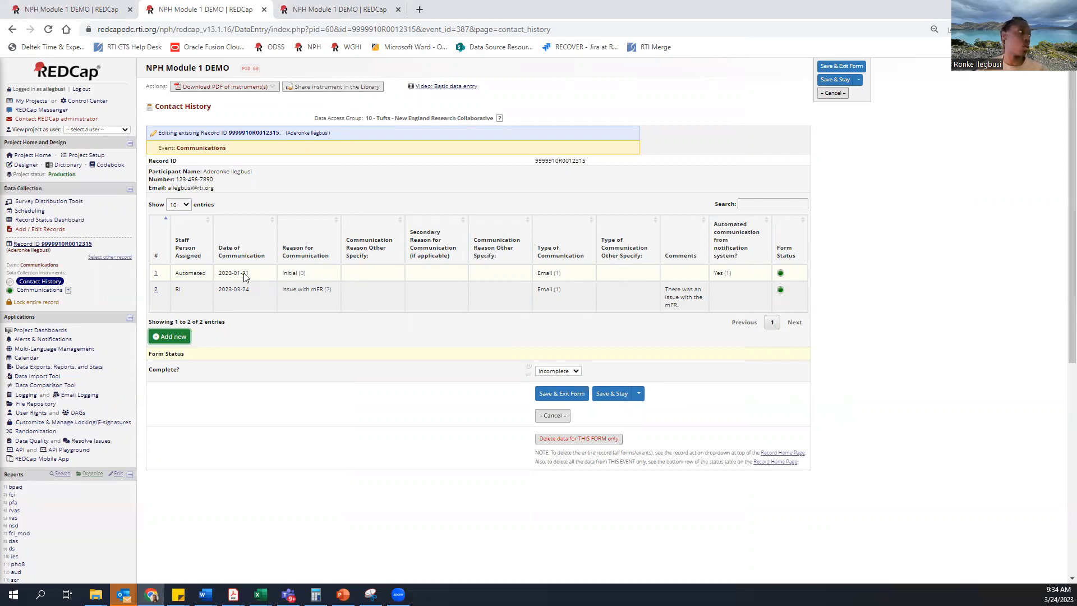
{"action": "double_click", "coordinate": [188, 287]}
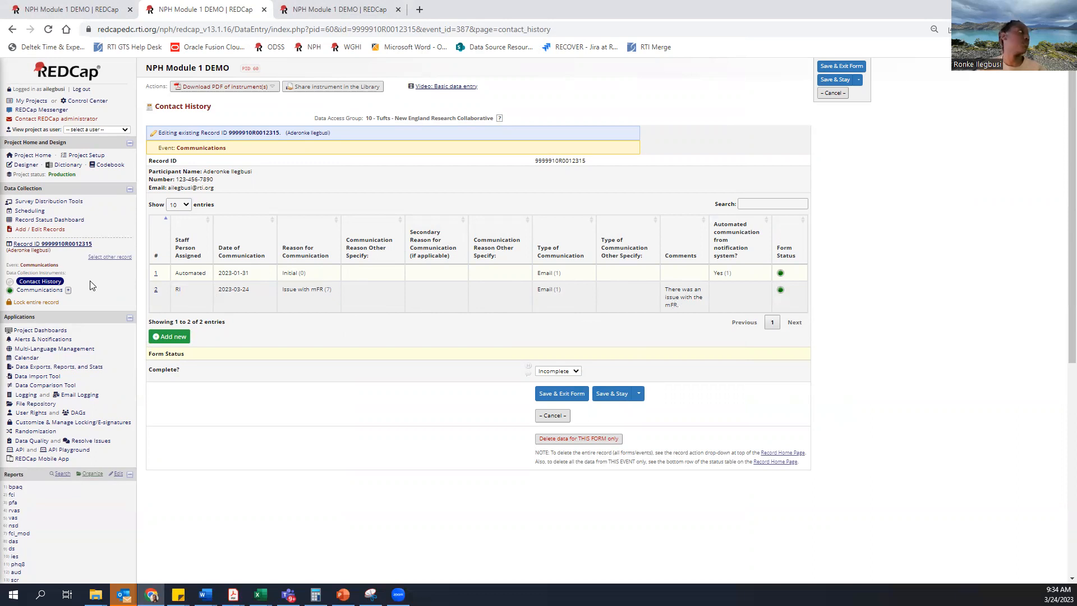
- Return to the participant's record home page and look through the instrument grid down to the Repeating Instruments section
{"action": "left_click", "coordinate": [67, 245]}
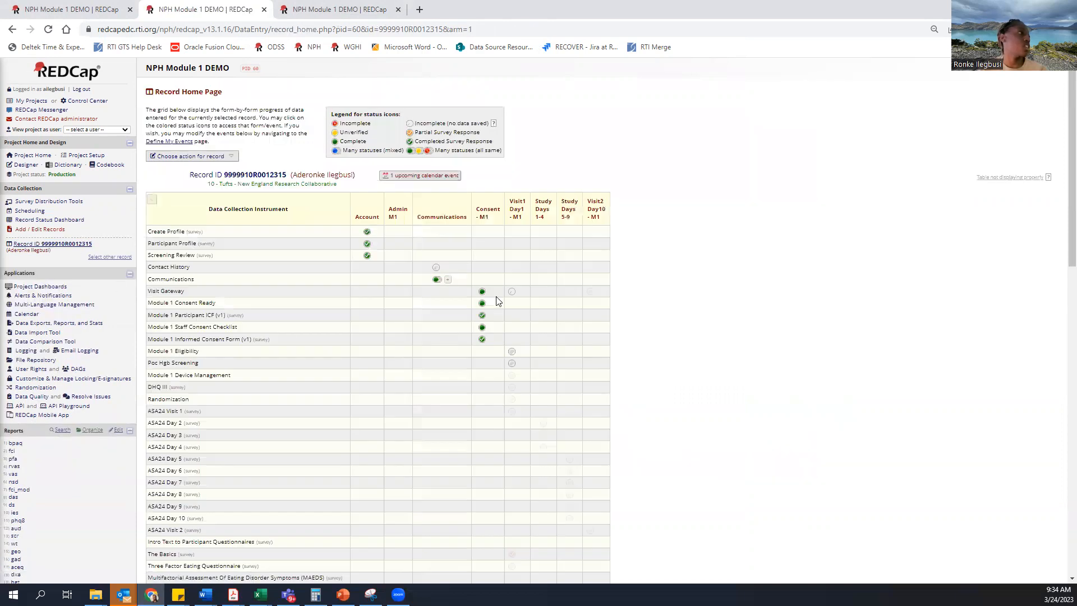
{"action": "scroll", "coordinate": [504, 306], "scroll_direction": "down", "scroll_amount": 4}
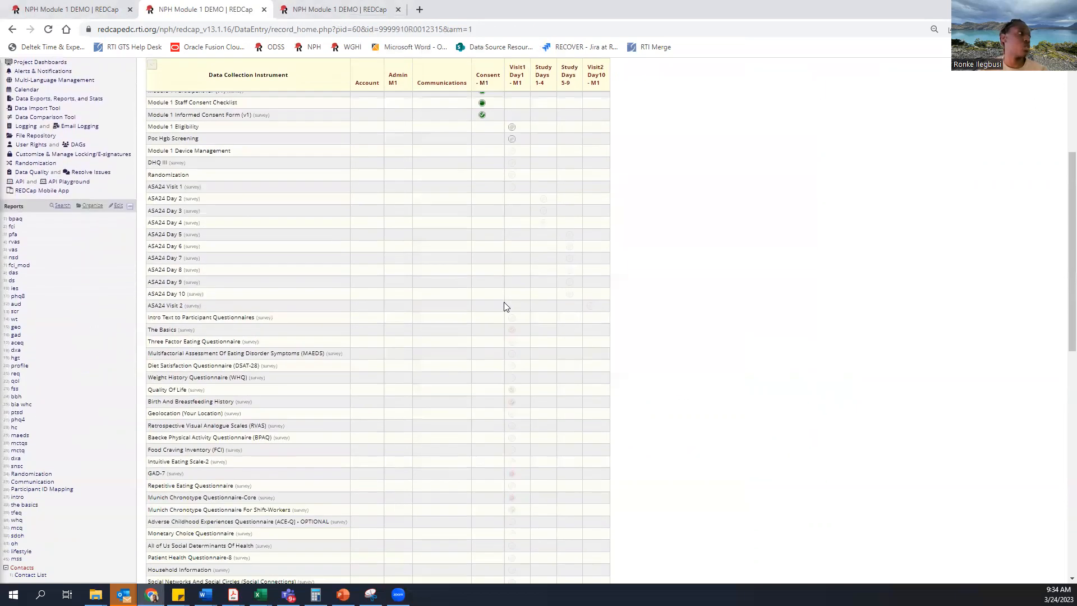
{"action": "scroll", "coordinate": [504, 303], "scroll_direction": "down", "scroll_amount": 3}
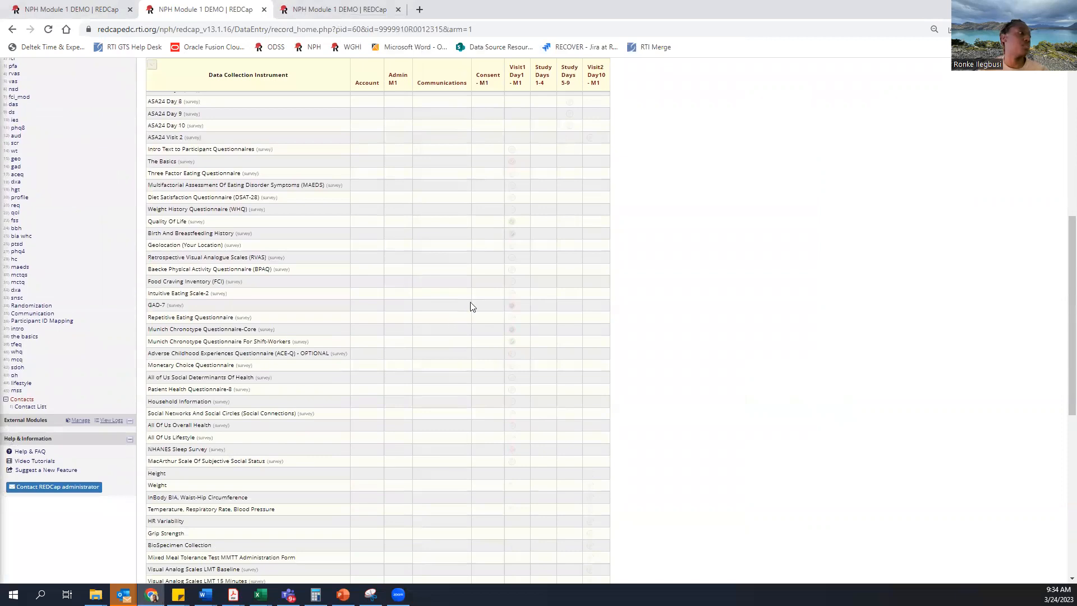
{"action": "scroll", "coordinate": [471, 303], "scroll_direction": "down", "scroll_amount": 7}
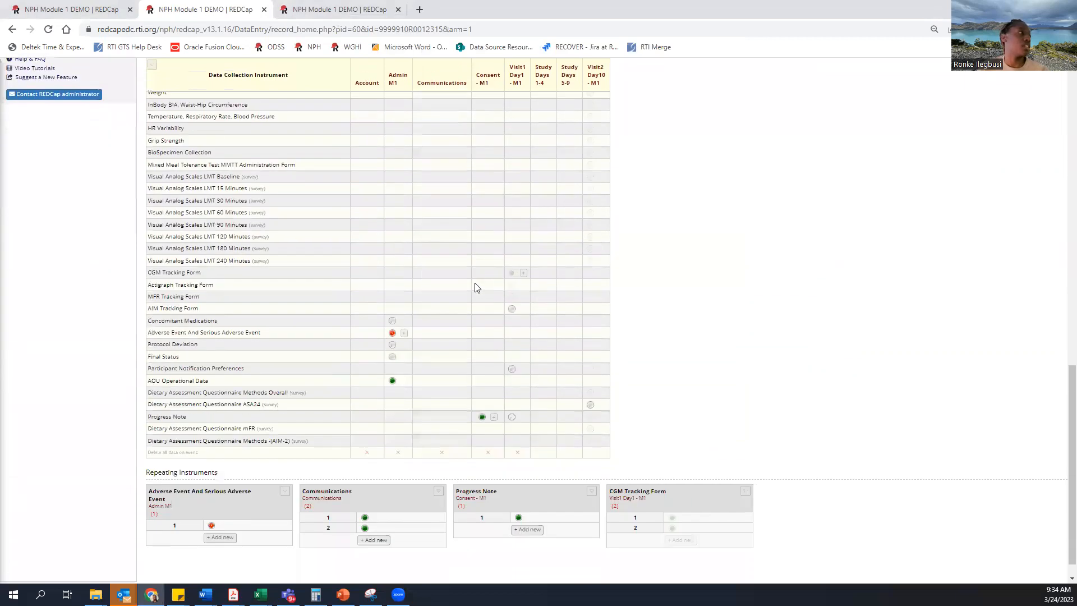
- Open the Admin M1 Protocol Deviation form and record a deviation dated 03-24-2023 of type "Visit missed or outside of window"
{"action": "left_click", "coordinate": [393, 345]}
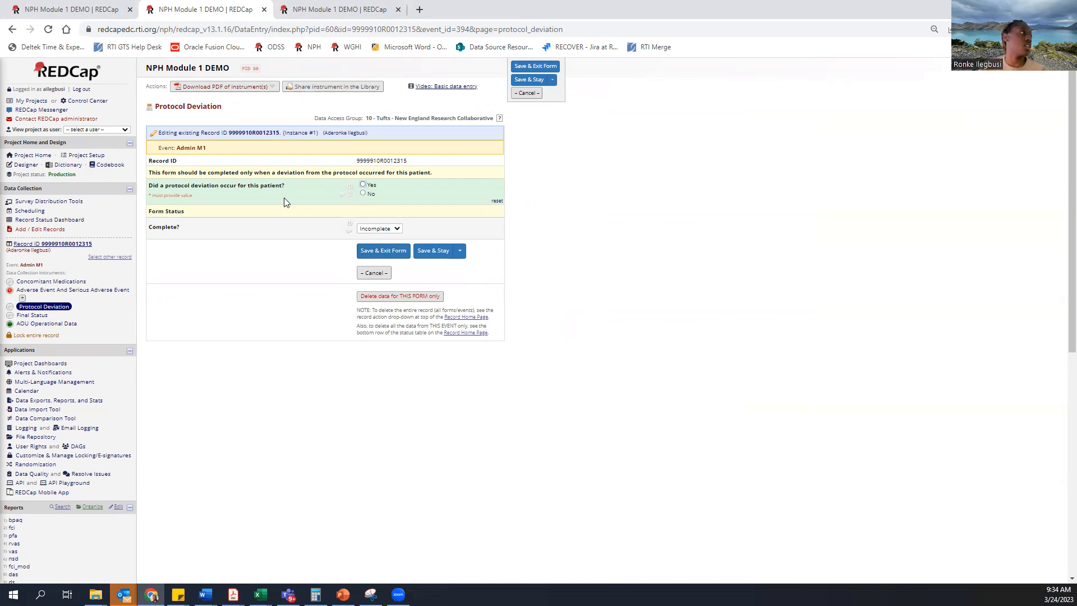
{"action": "left_click", "coordinate": [365, 186]}
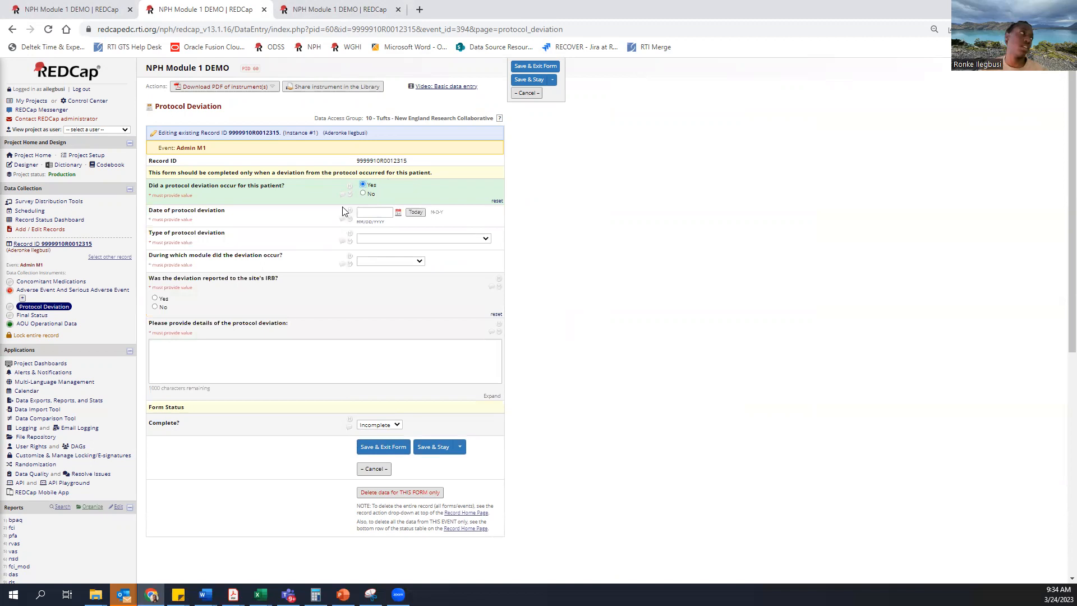
{"action": "left_click", "coordinate": [409, 215]}
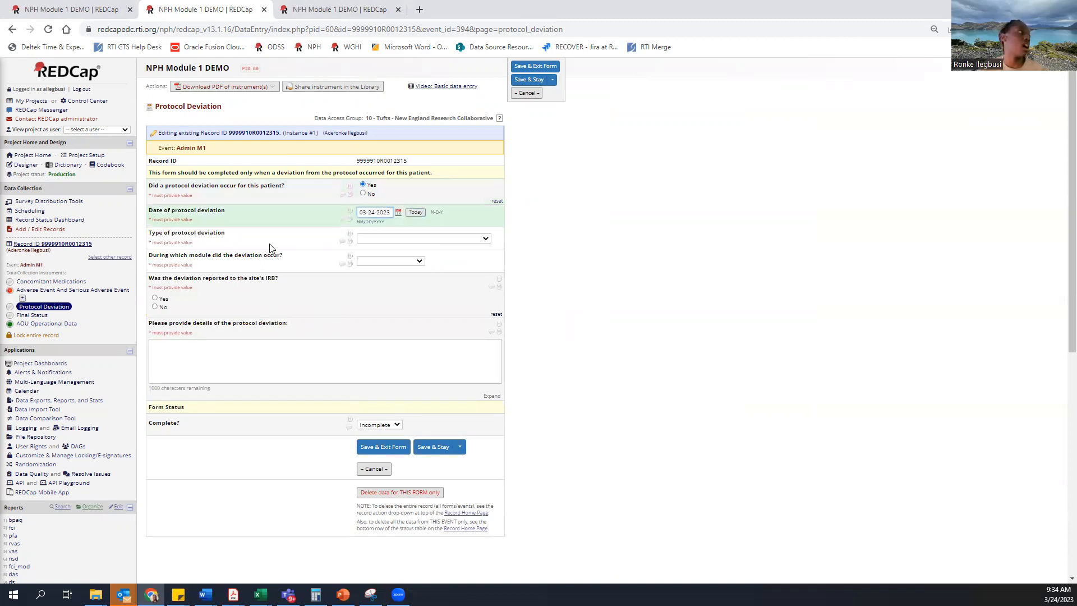
{"action": "left_click", "coordinate": [391, 240]}
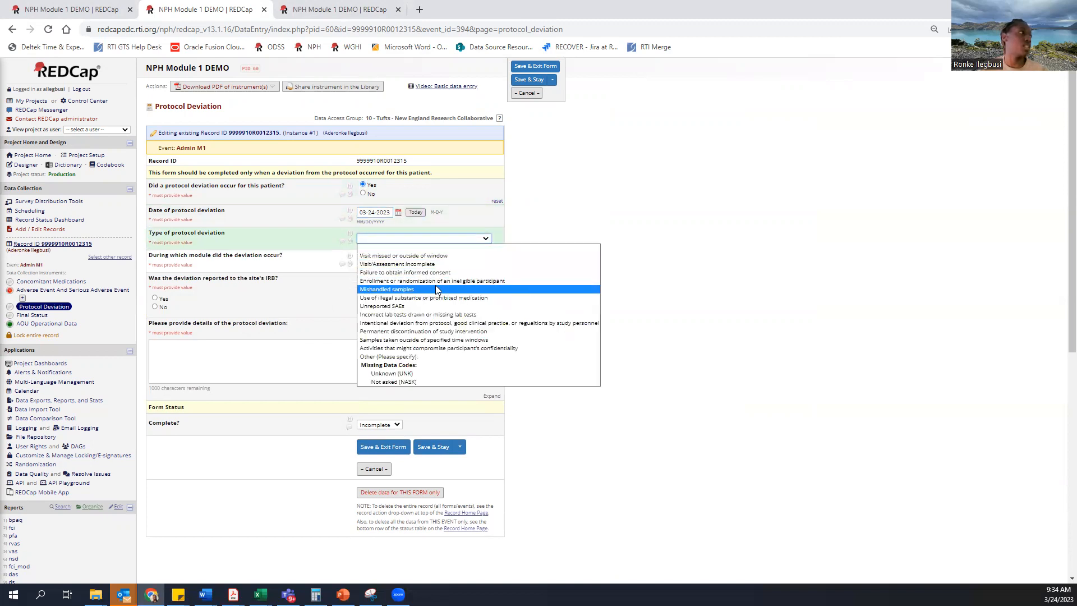
{"action": "left_click", "coordinate": [437, 257]}
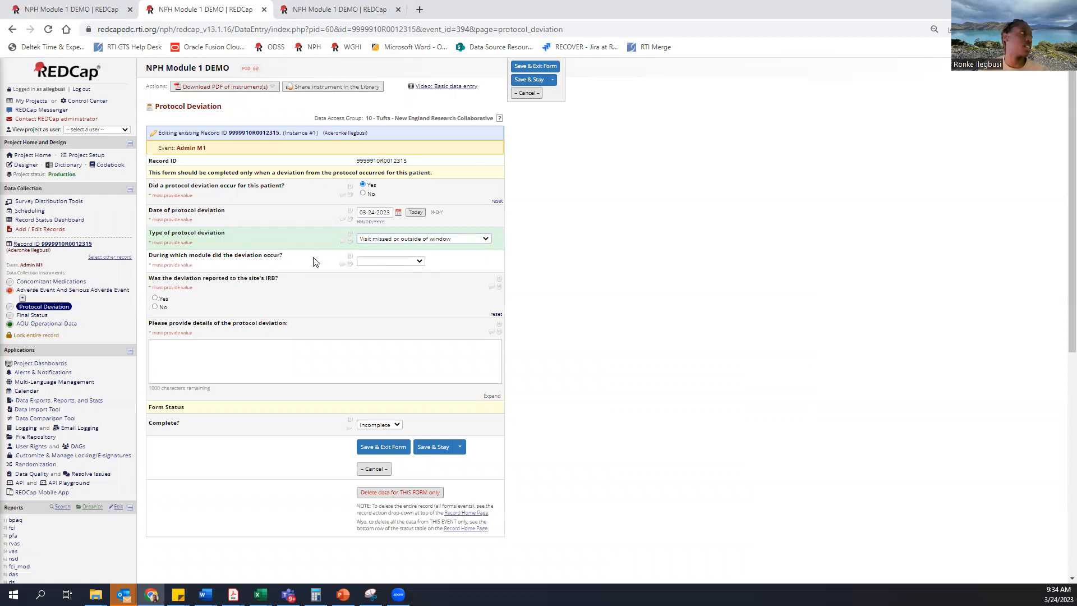
- Set the deviation's module to Module 1 and the Module 1 visit where it took place to Visit 2
{"action": "left_click", "coordinate": [395, 262]}
{"action": "left_click", "coordinate": [402, 281]}
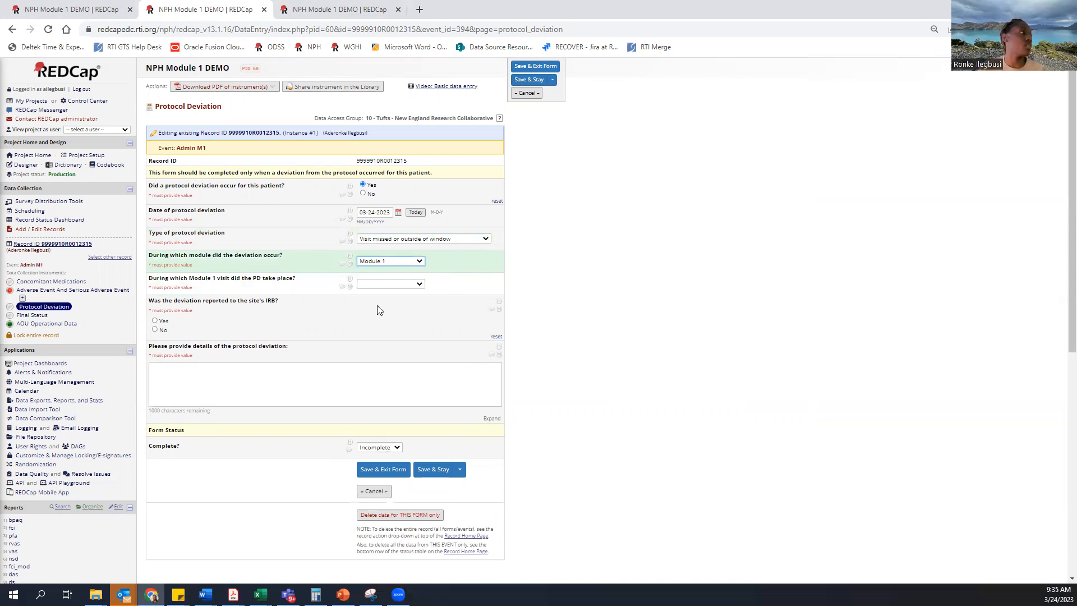
{"action": "left_click", "coordinate": [401, 285]}
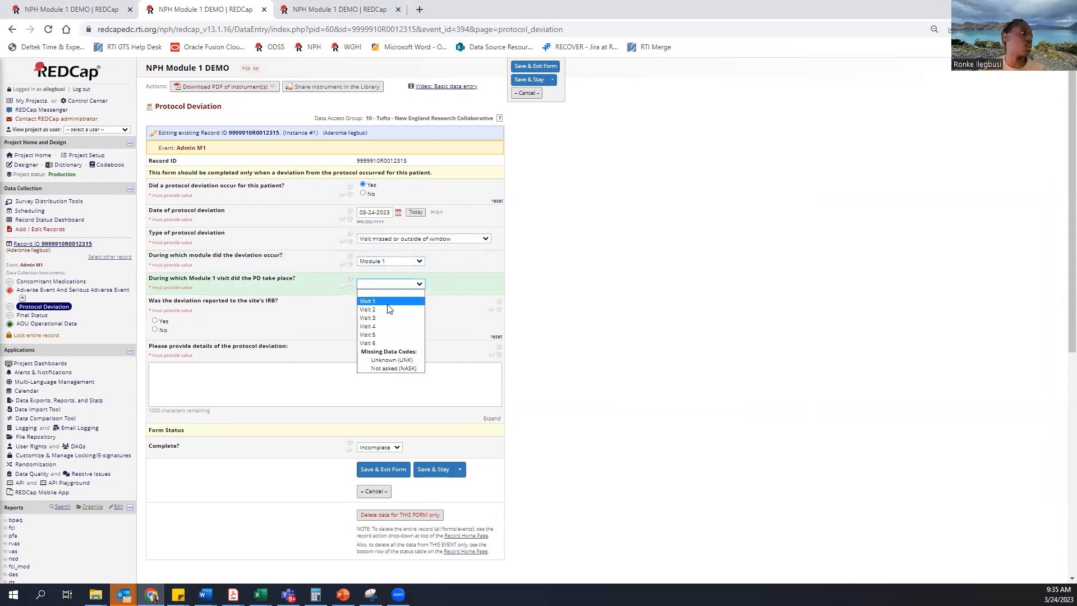
{"action": "left_click", "coordinate": [389, 310]}
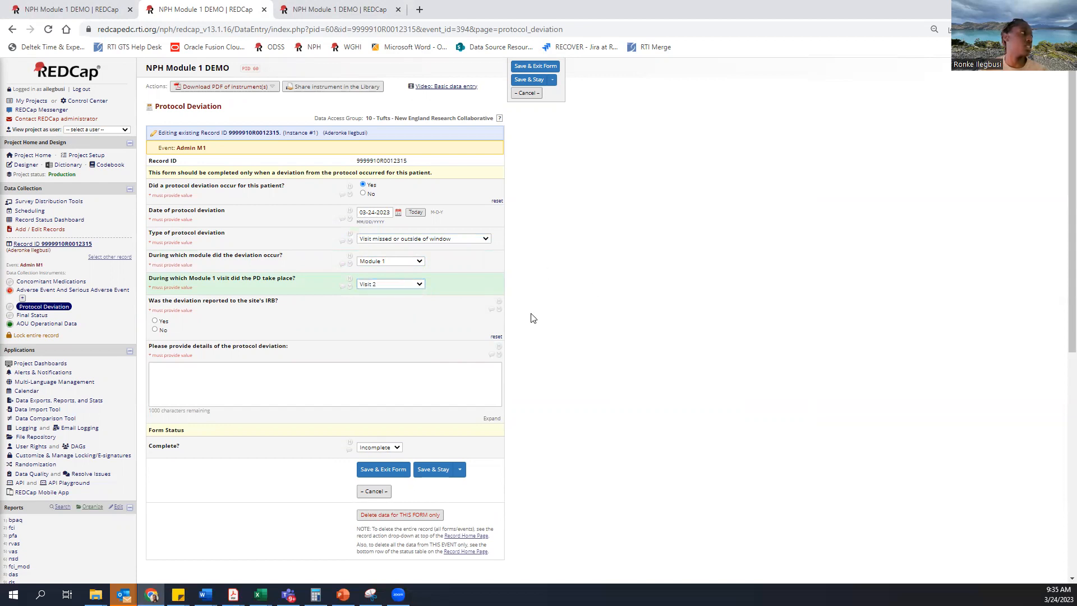
- Answer No to the deviation being reported to the site's IRB and give the reason "Not yet reported"
{"action": "left_click", "coordinate": [155, 330]}
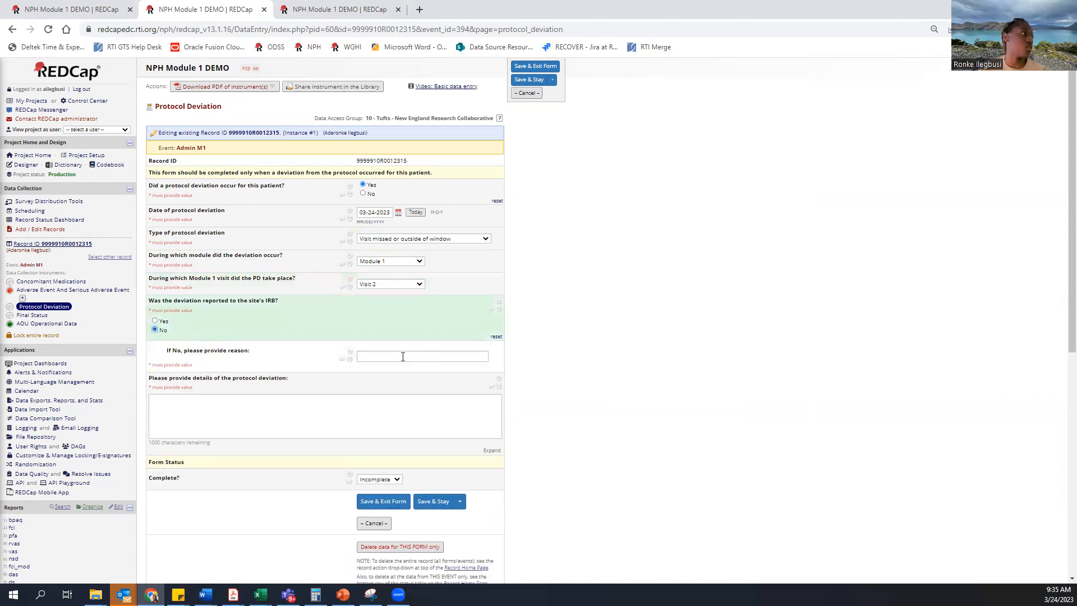
{"action": "left_click", "coordinate": [422, 356]}
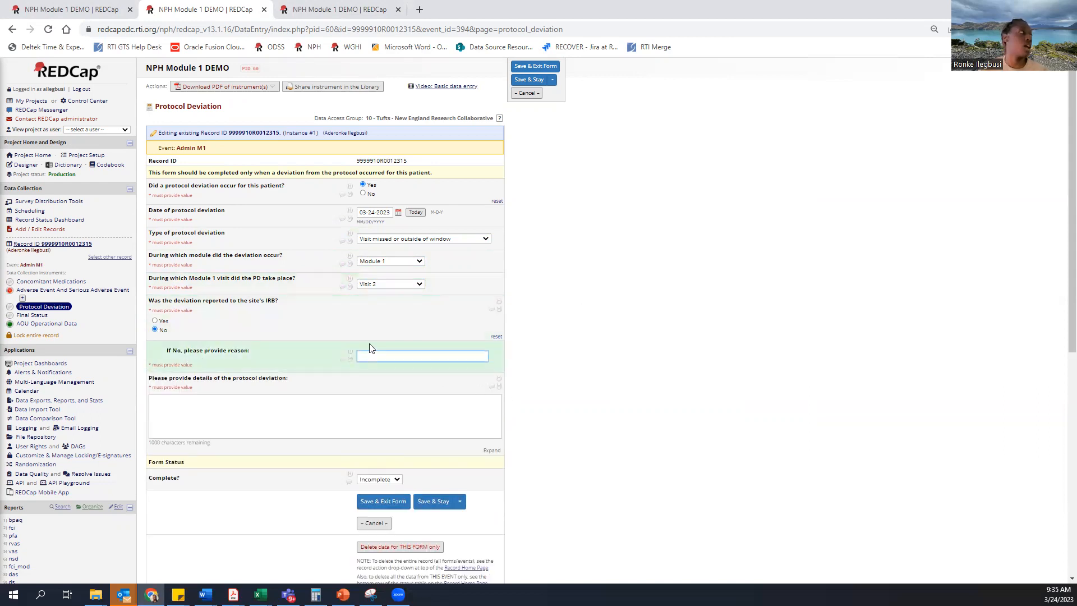
{"action": "type", "text": "Noys"}
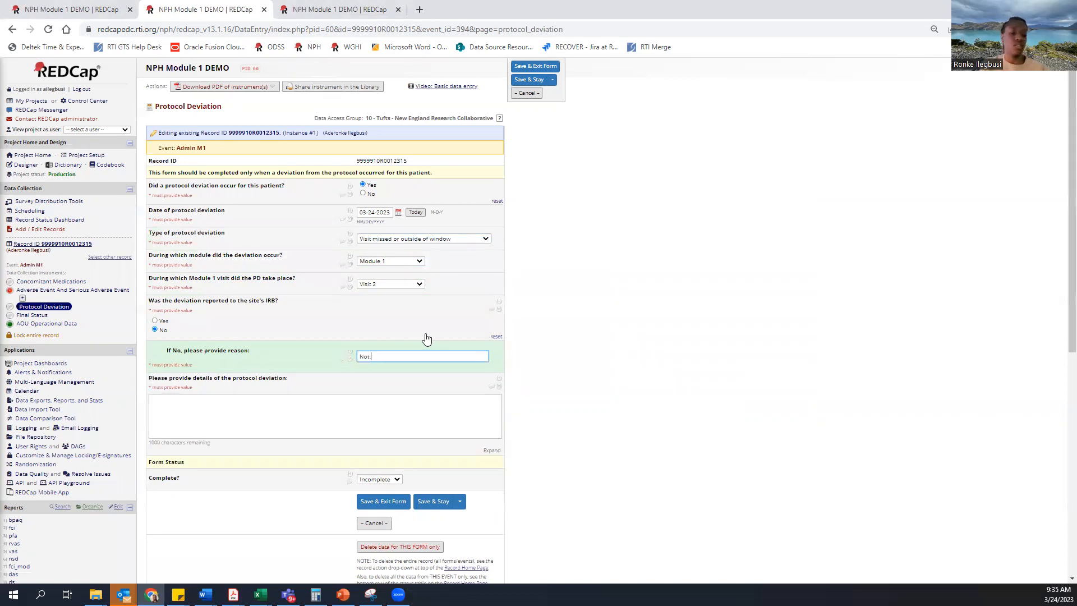
{"action": "type", "text": "d"}
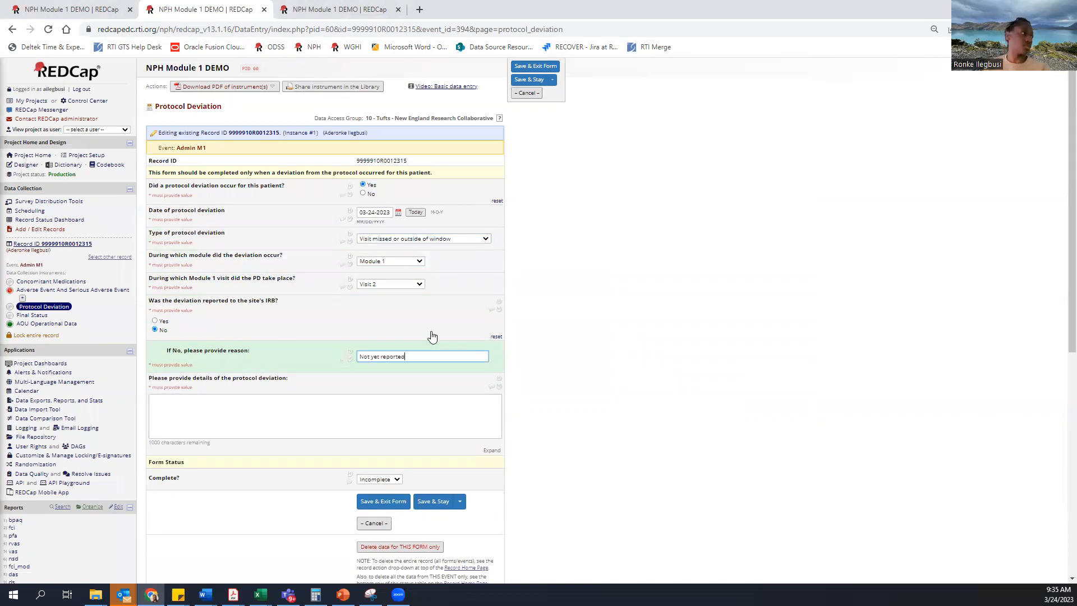
- Mark the Protocol Deviation form as Complete and save it with the deviation details left blank
{"action": "left_click", "coordinate": [294, 416]}
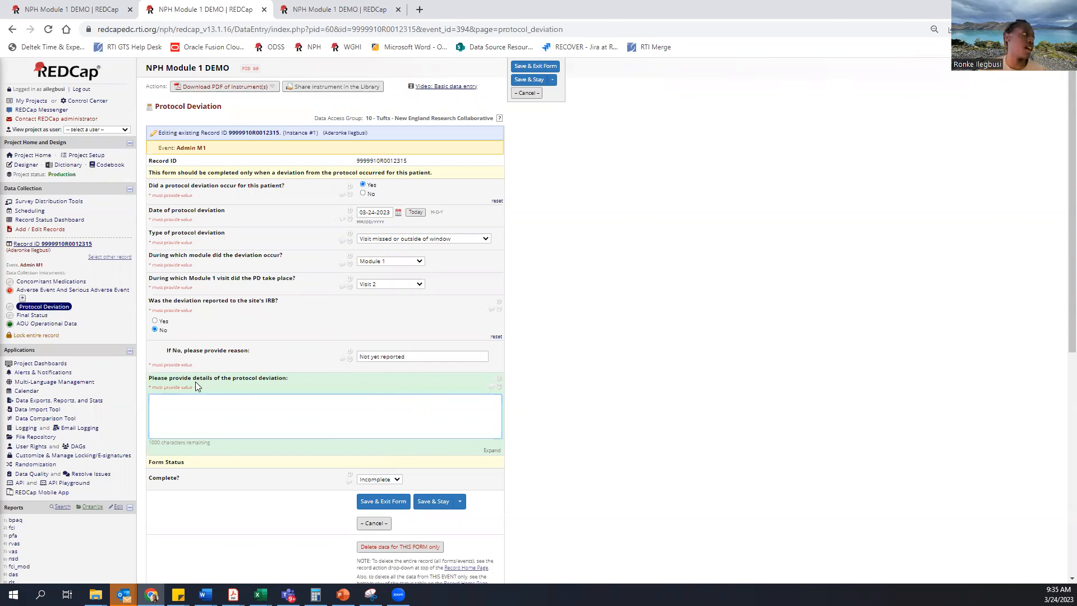
{"action": "left_click_drag", "start_coordinate": [196, 382], "coordinate": [159, 380]}
{"action": "left_click", "coordinate": [175, 388]}
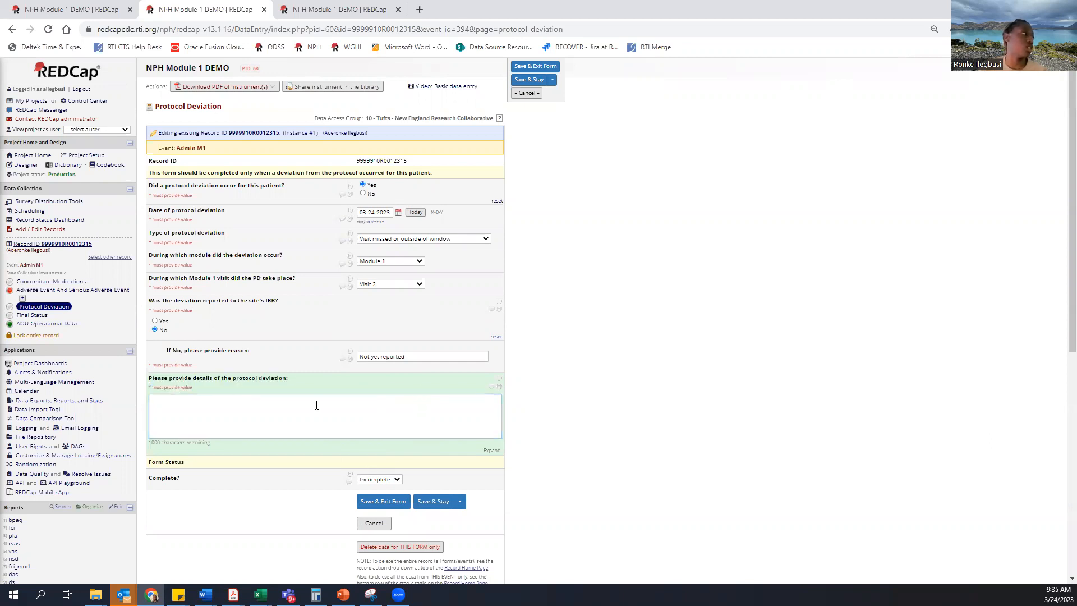
{"action": "left_click", "coordinate": [377, 480]}
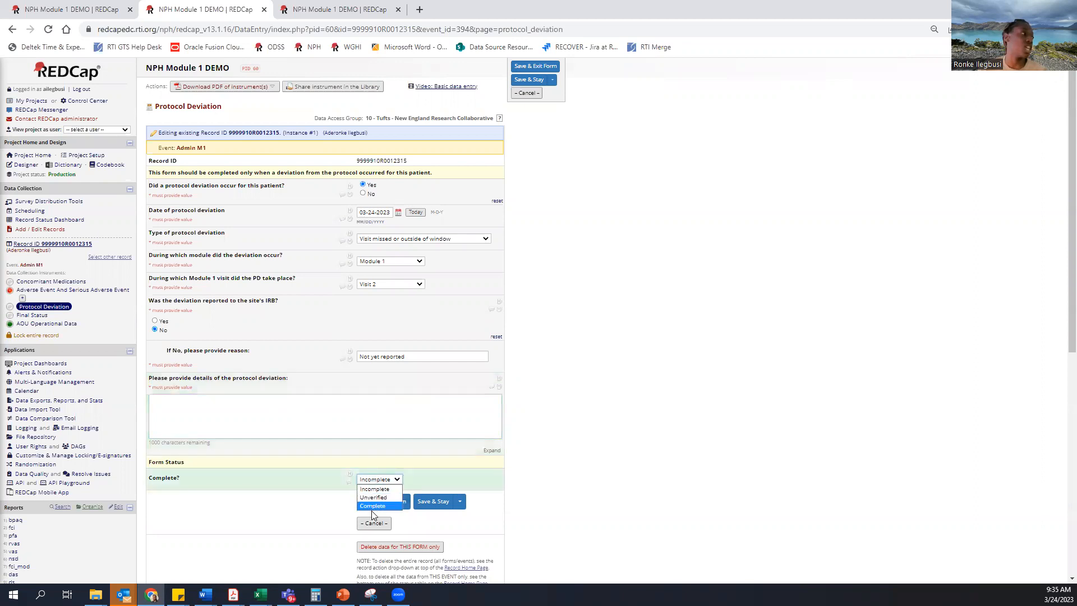
{"action": "left_click", "coordinate": [377, 507]}
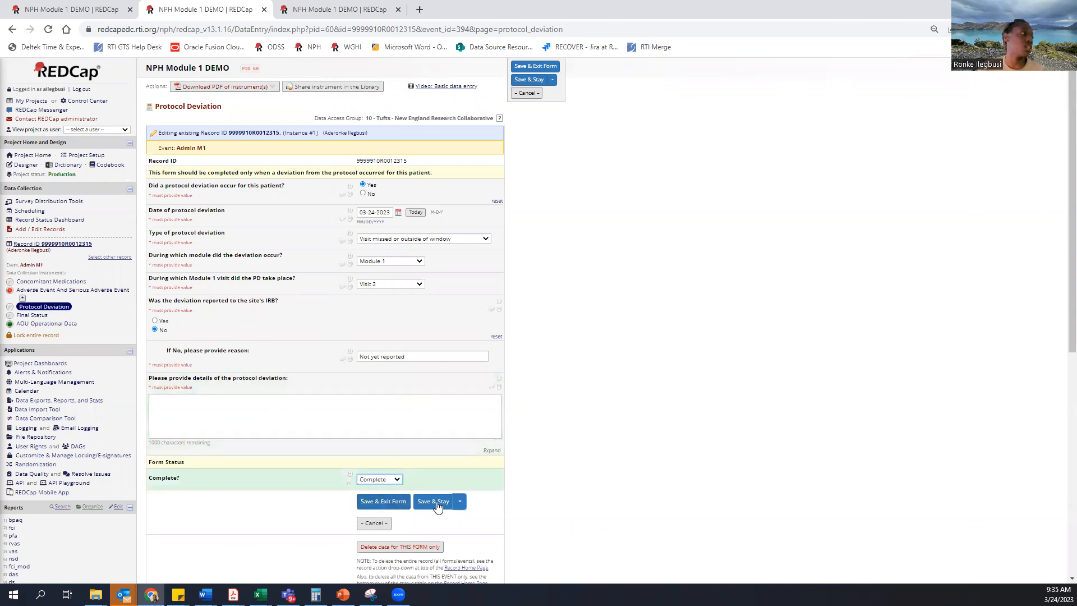
{"action": "left_click", "coordinate": [419, 502]}
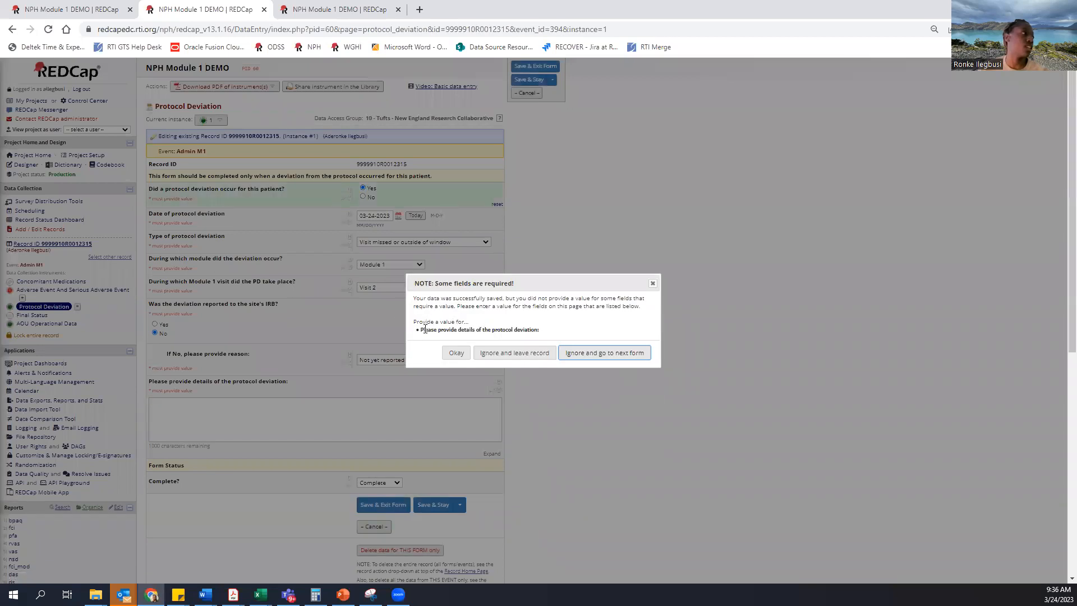
- Dismiss the required-fields notice, enter "There was an issue." as the deviation details, and save and exit the form
{"action": "left_click_drag", "start_coordinate": [423, 330], "coordinate": [539, 330]}
{"action": "left_click", "coordinate": [543, 332]}
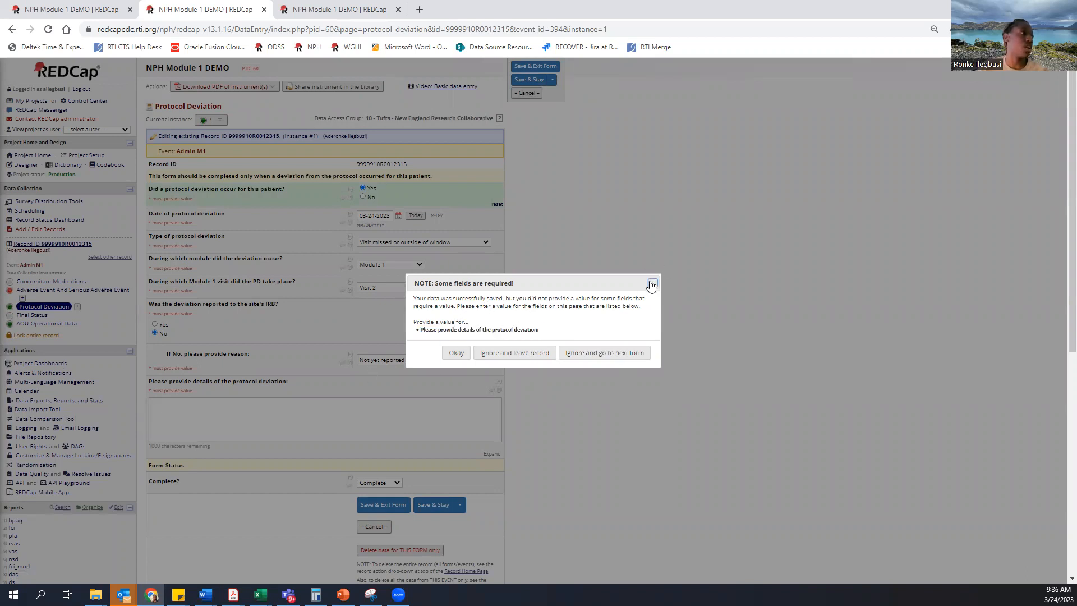
{"action": "left_click", "coordinate": [465, 354]}
{"action": "left_click", "coordinate": [363, 424]}
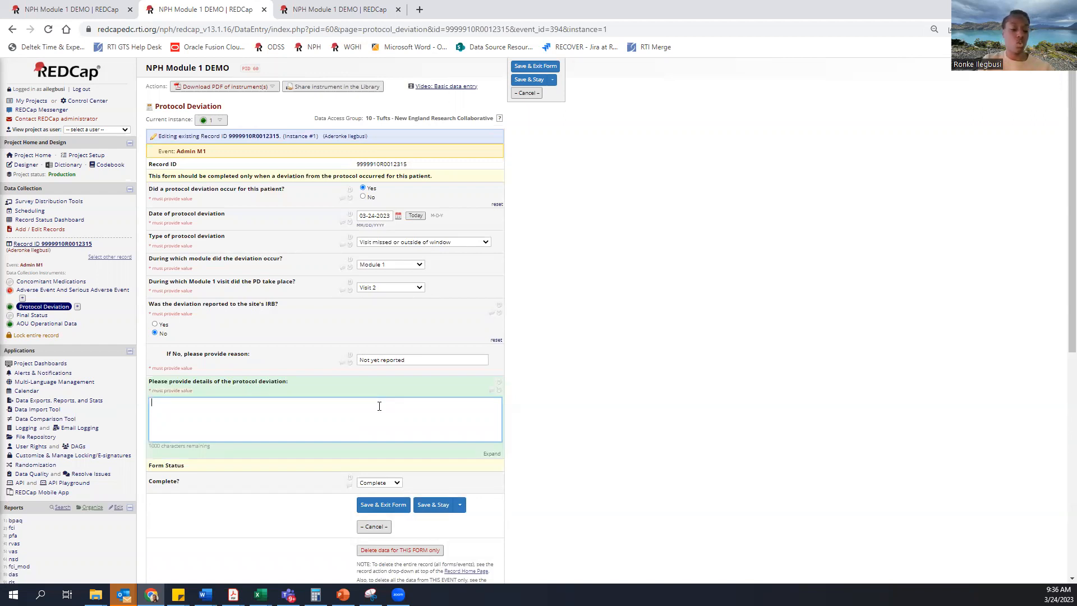
{"action": "type", "text": "There was an issue."}
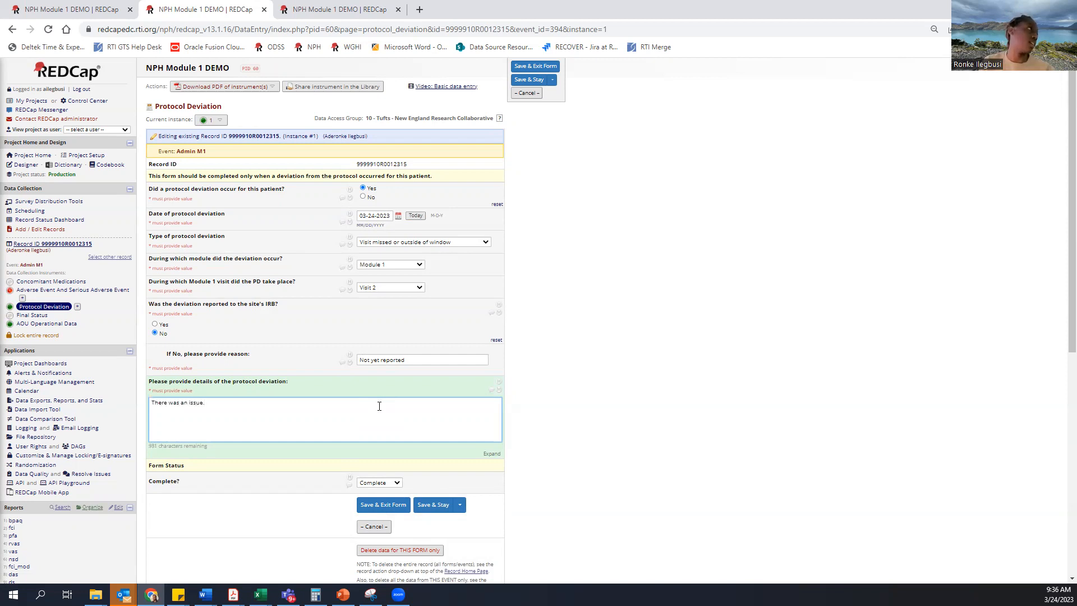
{"action": "left_click", "coordinate": [388, 504]}
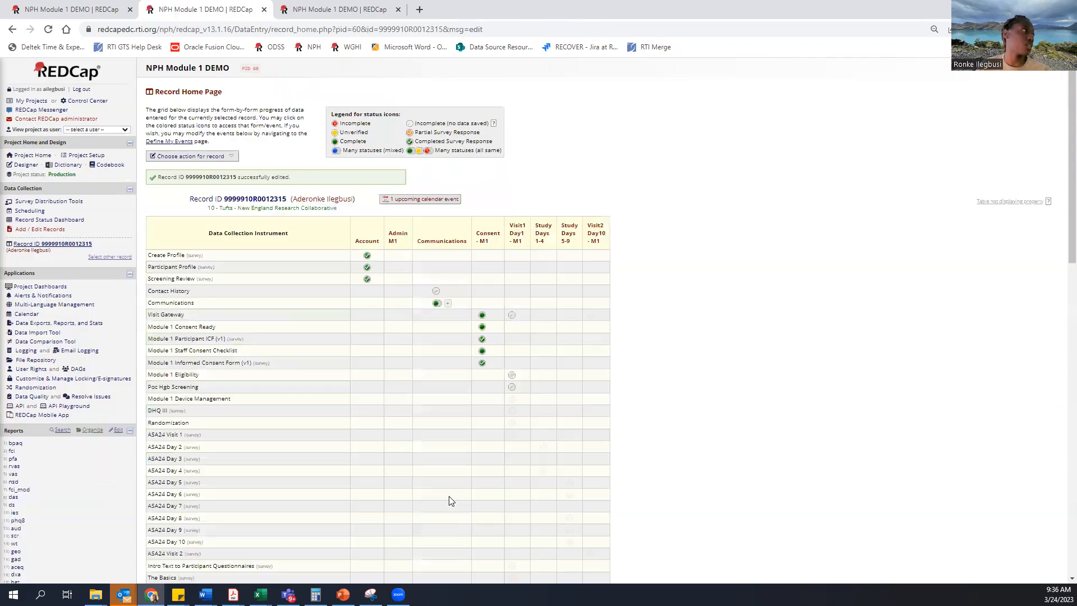
- Add a new instance of the Protocol Deviation form under Admin M1 from the record's instrument grid
{"action": "scroll", "coordinate": [455, 243], "scroll_direction": "down", "scroll_amount": 4}
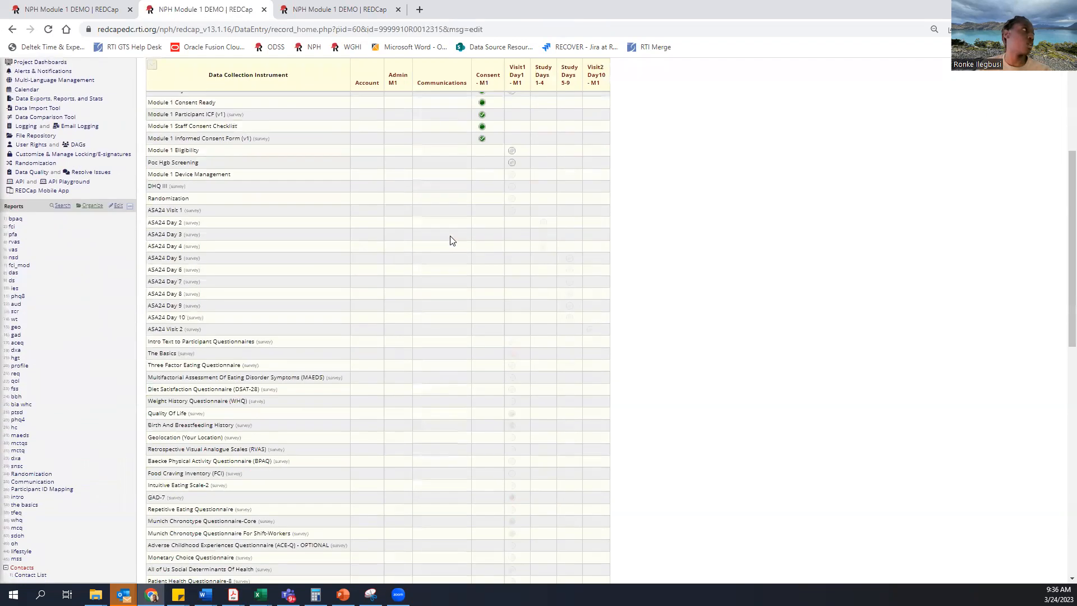
{"action": "scroll", "coordinate": [430, 156], "scroll_direction": "down", "scroll_amount": 9}
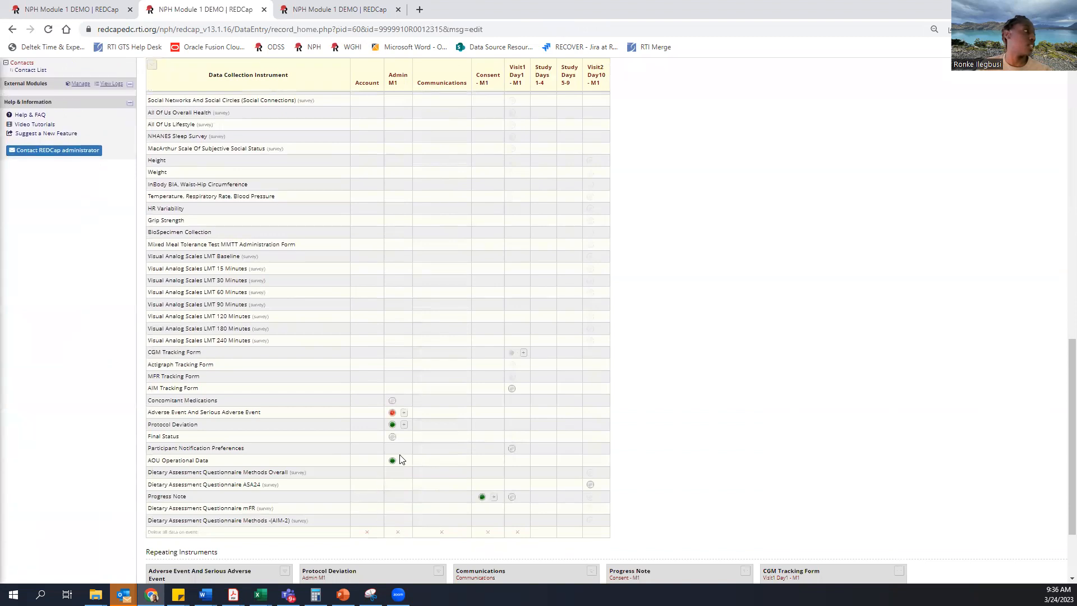
{"action": "left_click", "coordinate": [404, 425]}
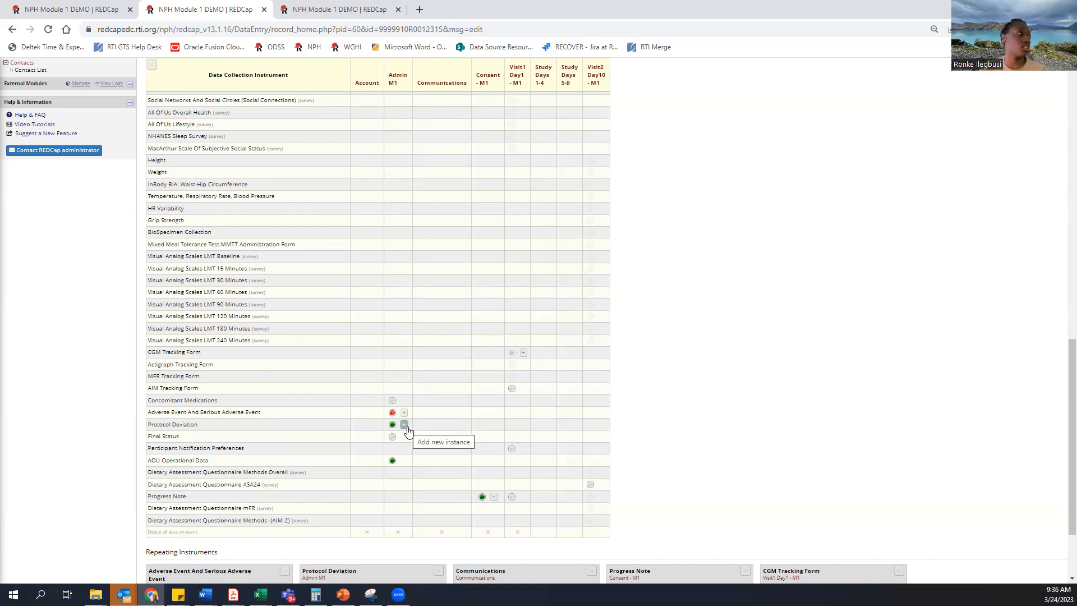
{"action": "left_click", "coordinate": [407, 428]}
{"action": "left_click", "coordinate": [405, 426]}
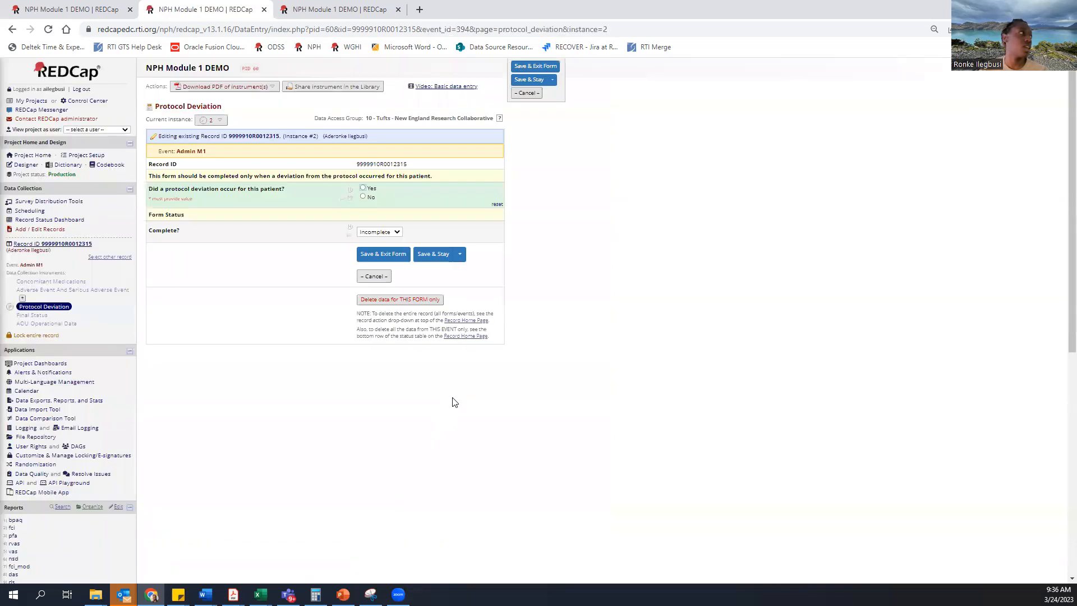
{"action": "left_click_drag", "start_coordinate": [320, 136], "coordinate": [285, 137]}
{"action": "left_click", "coordinate": [611, 191]}
- Record in the new instance a protocol deviation dated 03-24-2023 of type "Use of illegal substance or prohibited medication"
{"action": "left_click", "coordinate": [362, 189]}
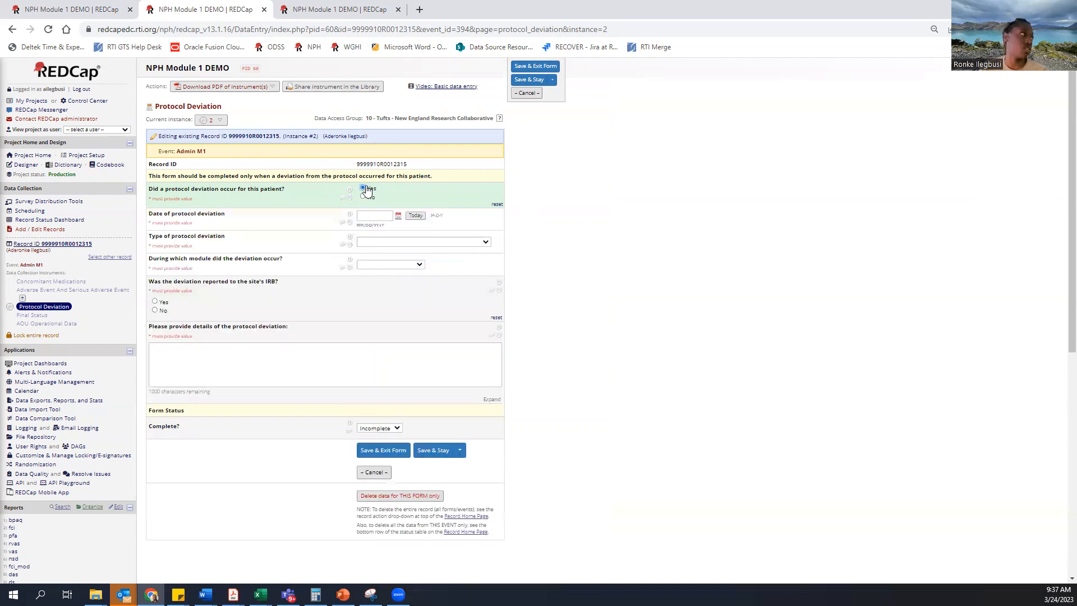
{"action": "left_click", "coordinate": [414, 217]}
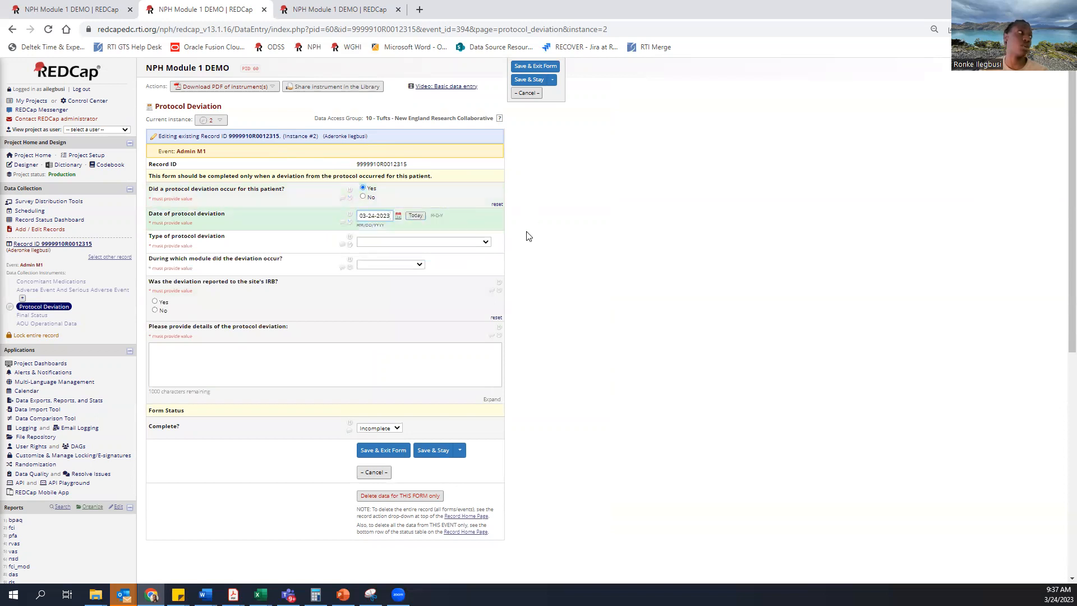
{"action": "left_click", "coordinate": [478, 246]}
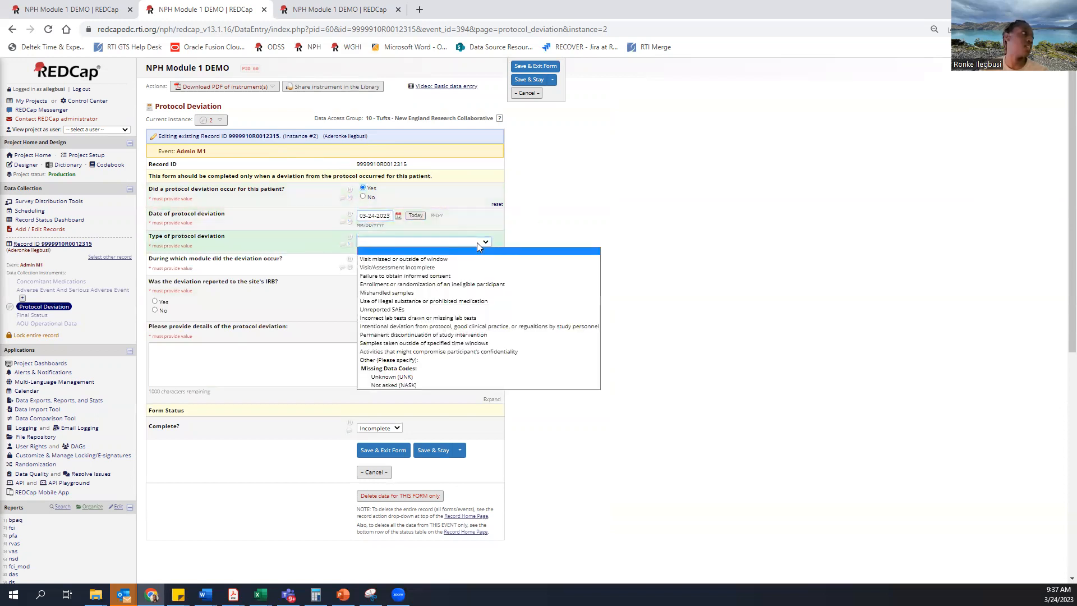
{"action": "left_click", "coordinate": [444, 302]}
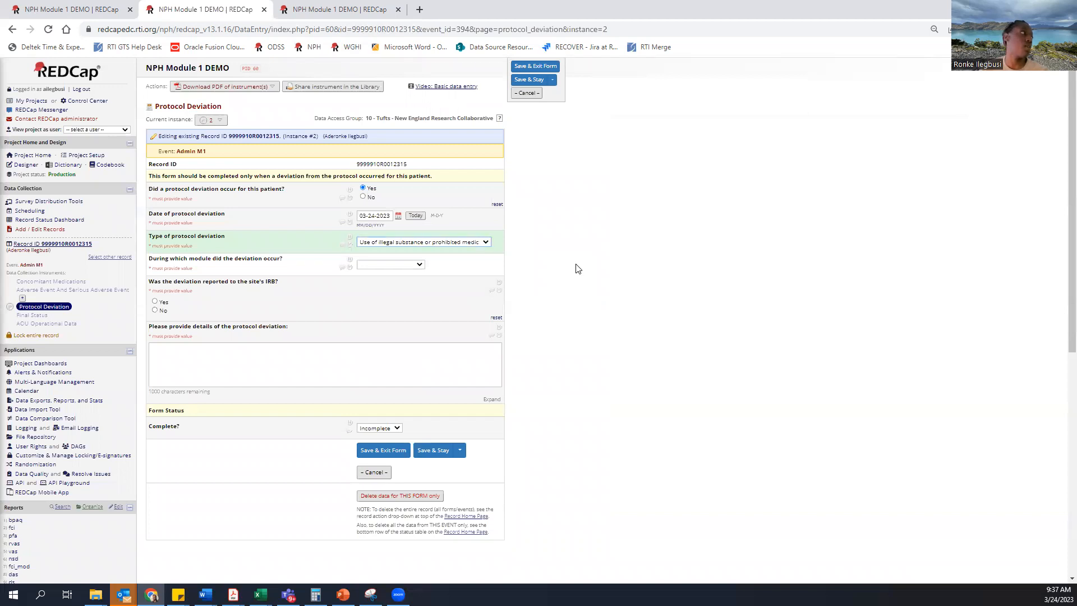
- Set the second deviation's module to Module 1 and its Module 1 visit to Visit 1
{"action": "left_click", "coordinate": [402, 264]}
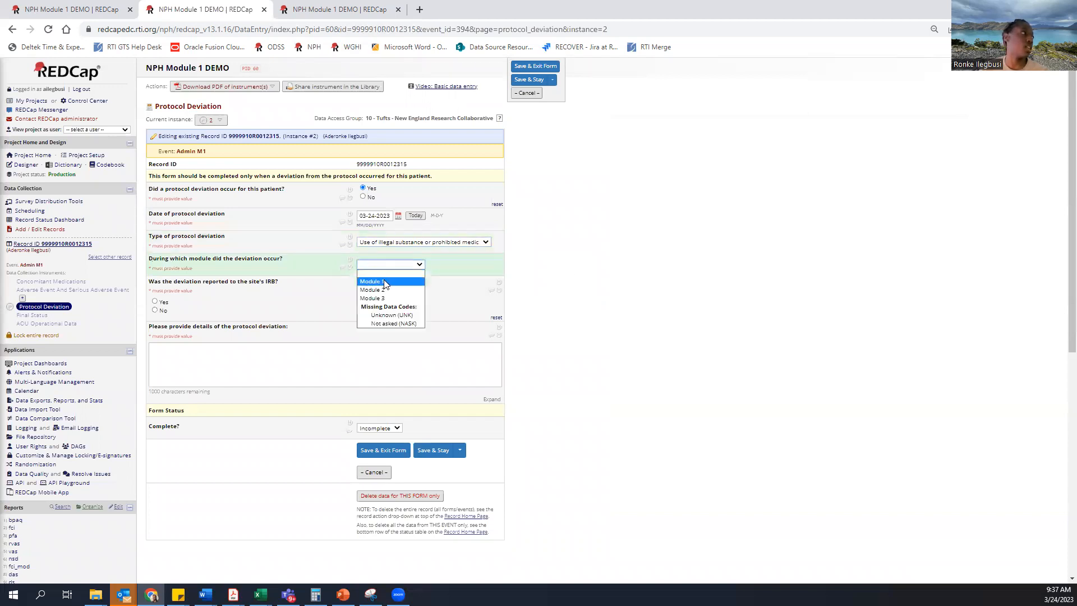
{"action": "left_click", "coordinate": [385, 282]}
{"action": "left_click", "coordinate": [377, 288]}
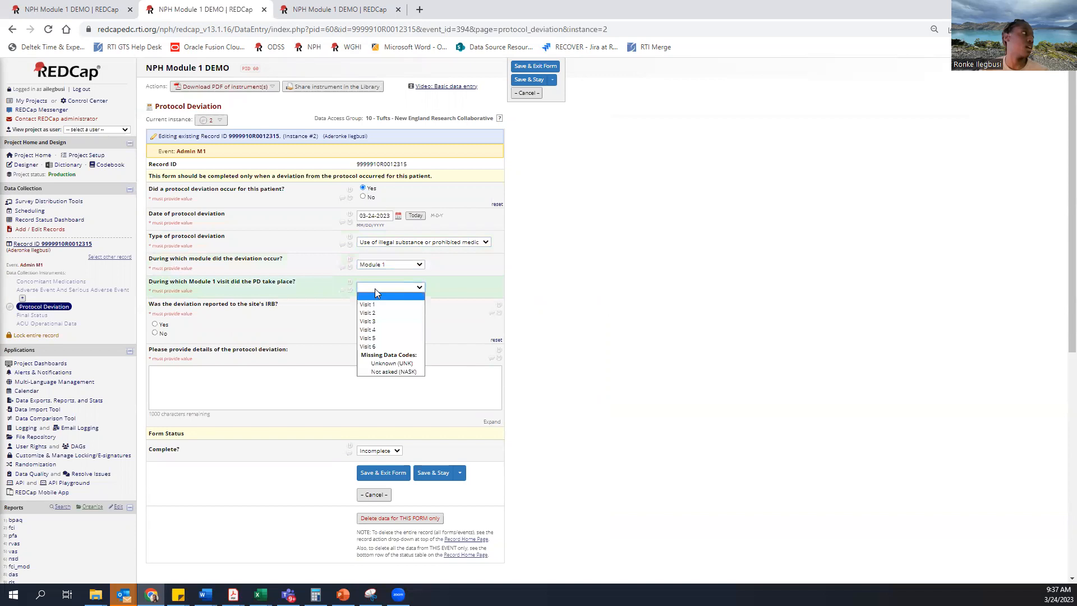
{"action": "left_click", "coordinate": [370, 304]}
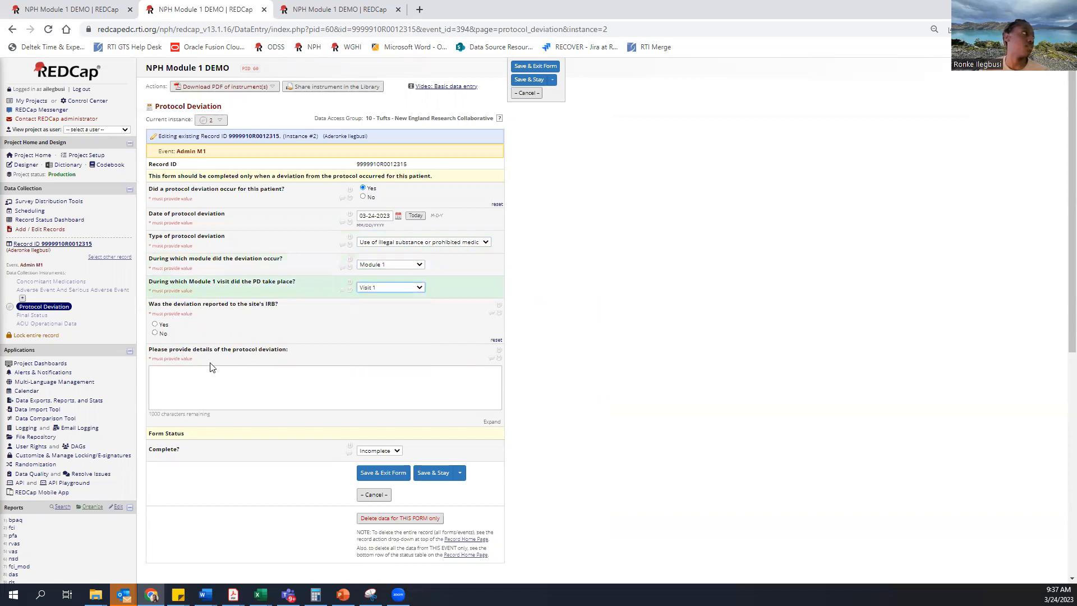
- Mark the second protocol deviation as reported to the site's IRB and enter "Test" as its details
{"action": "left_click", "coordinate": [156, 325]}
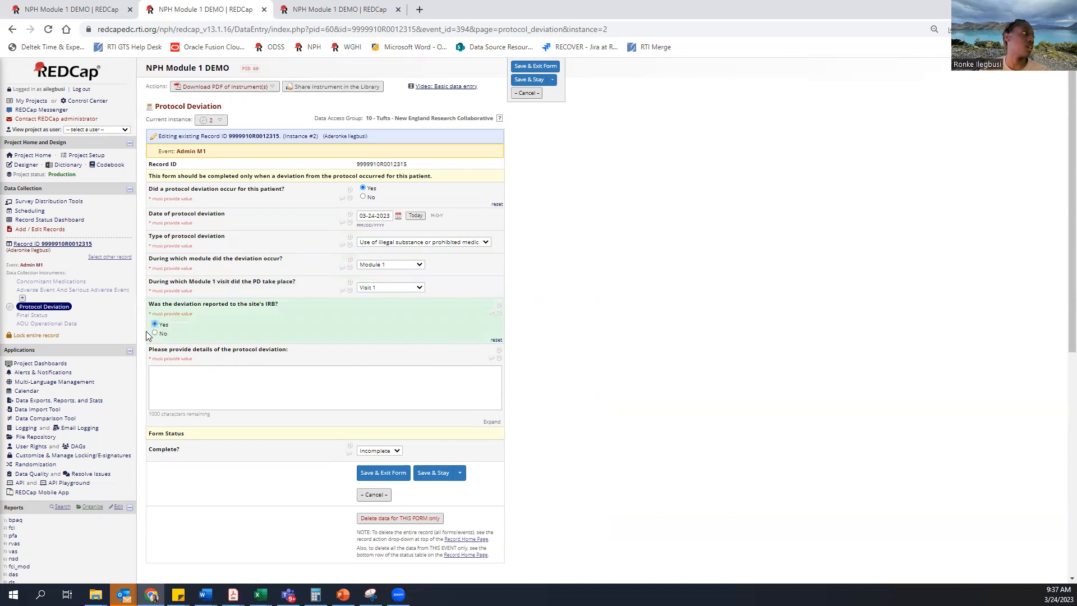
{"action": "left_click", "coordinate": [156, 334]}
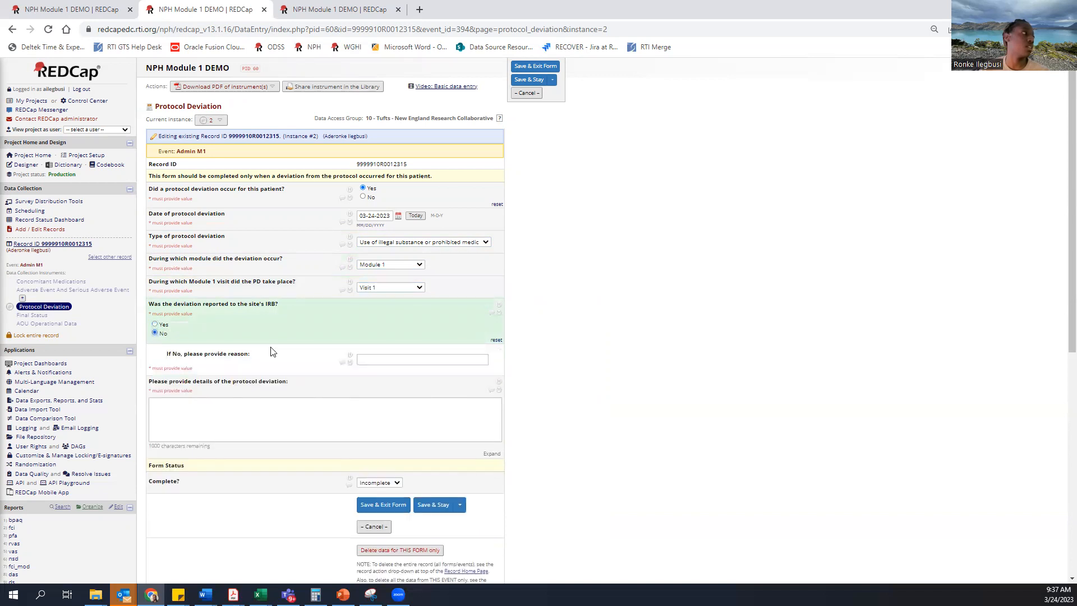
{"action": "left_click", "coordinate": [154, 324]}
{"action": "left_click", "coordinate": [234, 378]}
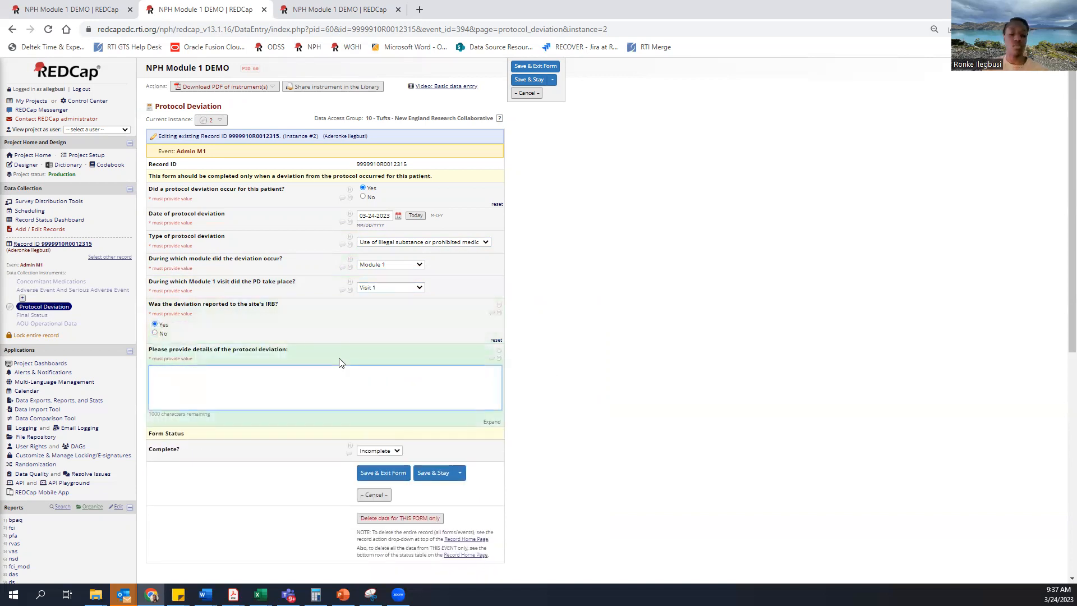
{"action": "type", "text": "Test"}
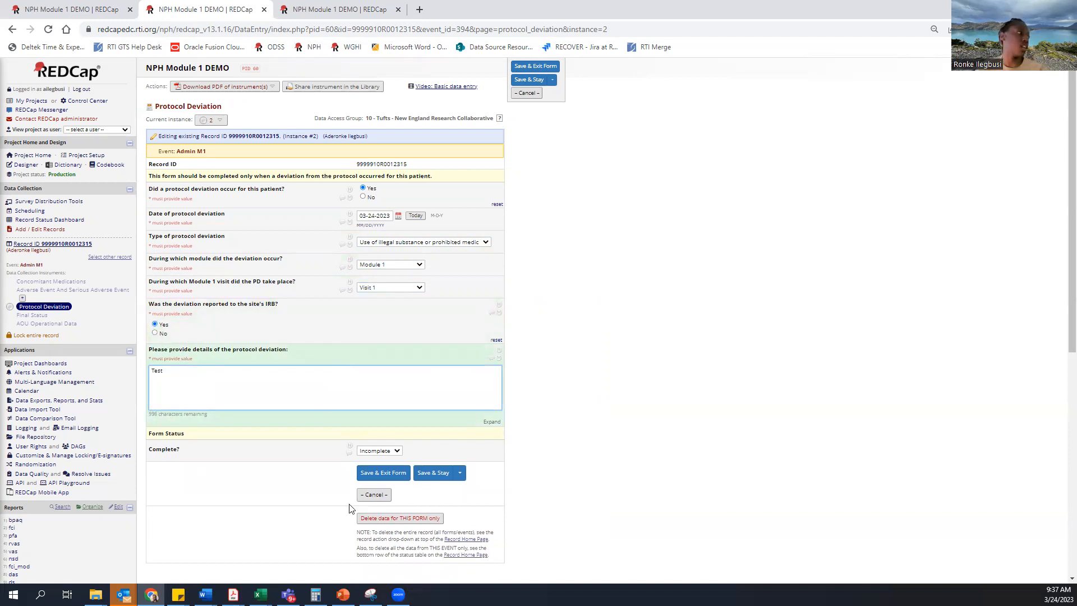
- Set the second deviation's form status to Complete, then save and exit the form
{"action": "left_click", "coordinate": [385, 451]}
{"action": "left_click", "coordinate": [375, 474]}
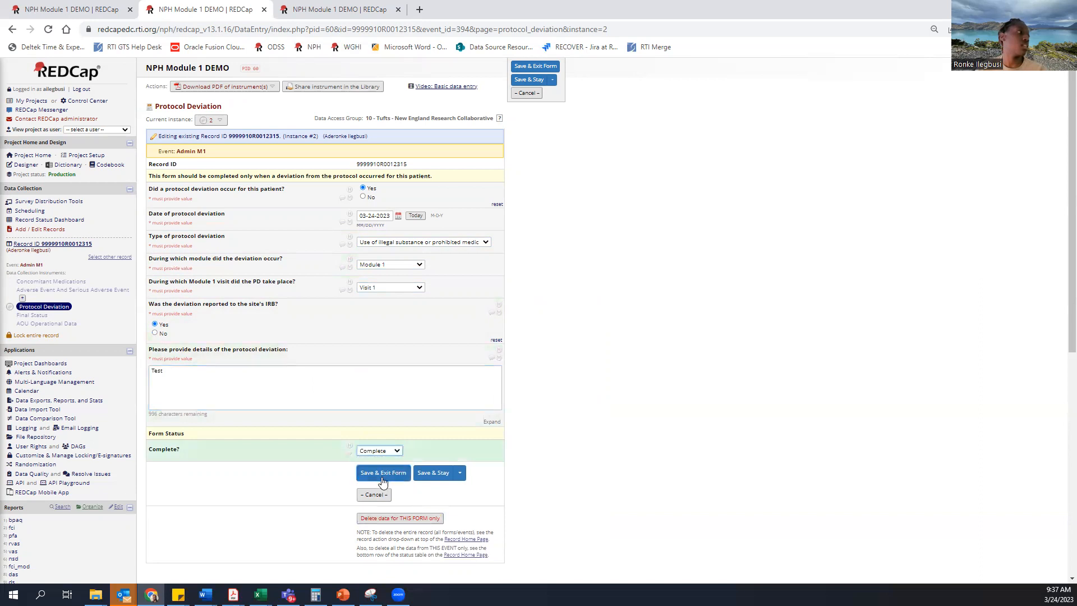
{"action": "left_click", "coordinate": [383, 472]}
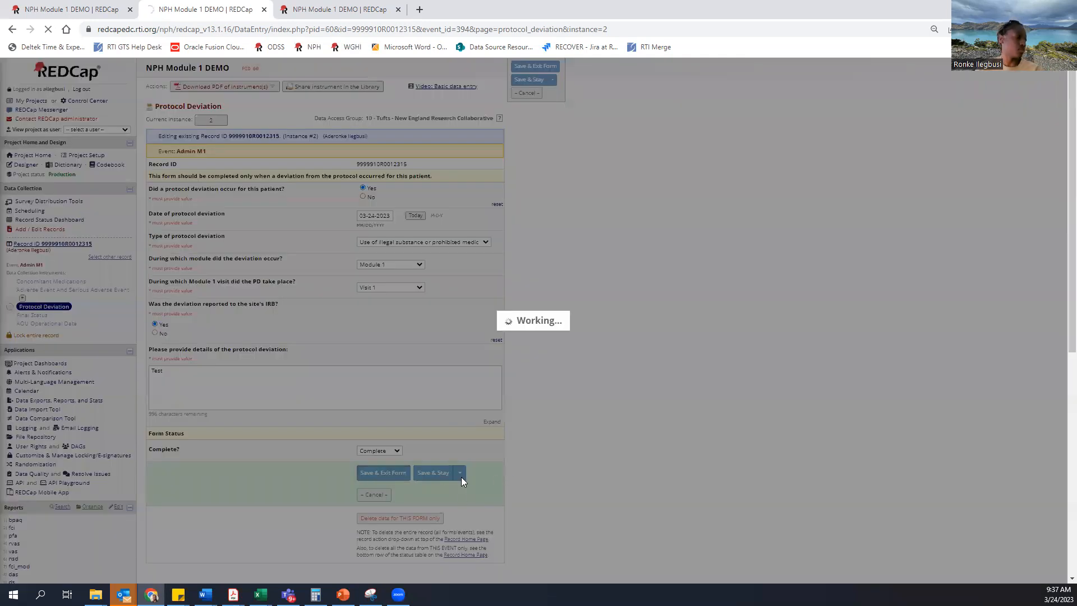
- Review the list of Protocol Deviation instances under Admin M1 in the record's instrument grid, then dismiss it
{"action": "scroll", "coordinate": [415, 312], "scroll_direction": "down", "scroll_amount": 15}
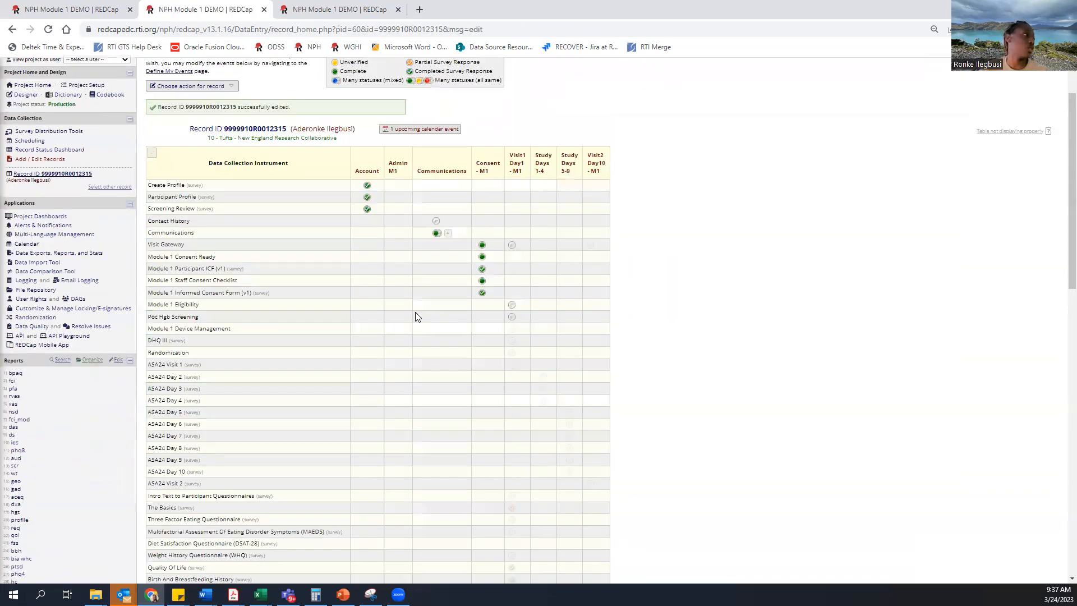
{"action": "scroll", "coordinate": [417, 319], "scroll_direction": "down", "scroll_amount": 1}
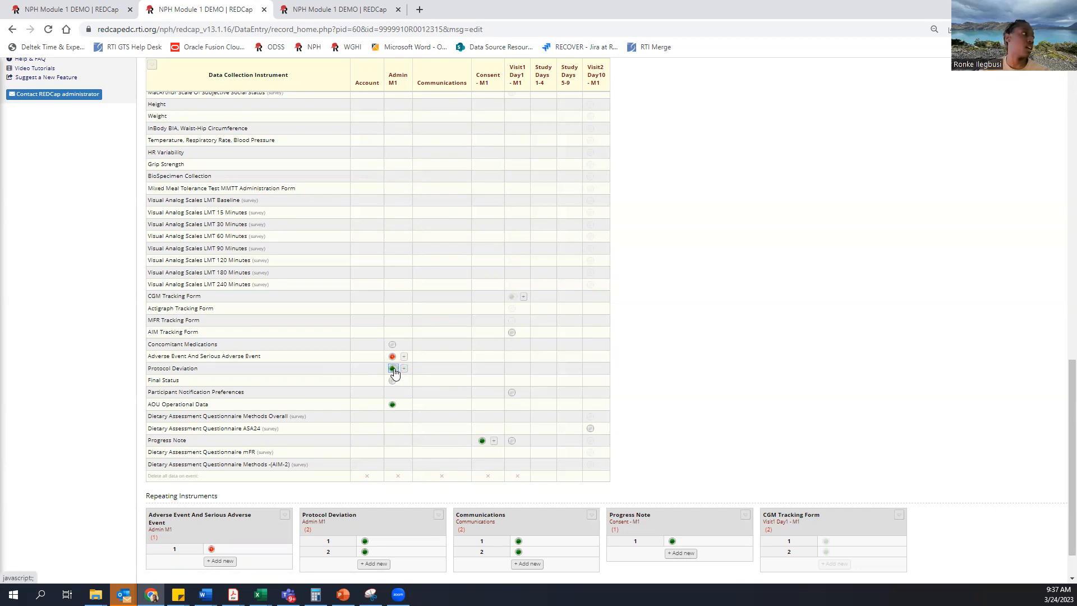
{"action": "left_click", "coordinate": [394, 370]}
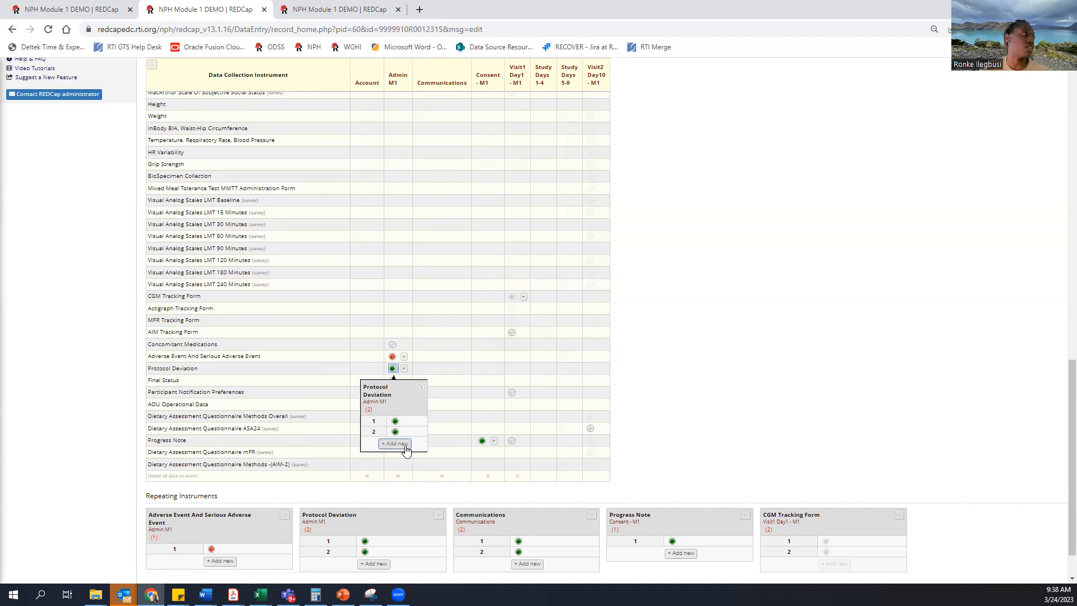
{"action": "left_click", "coordinate": [422, 388]}
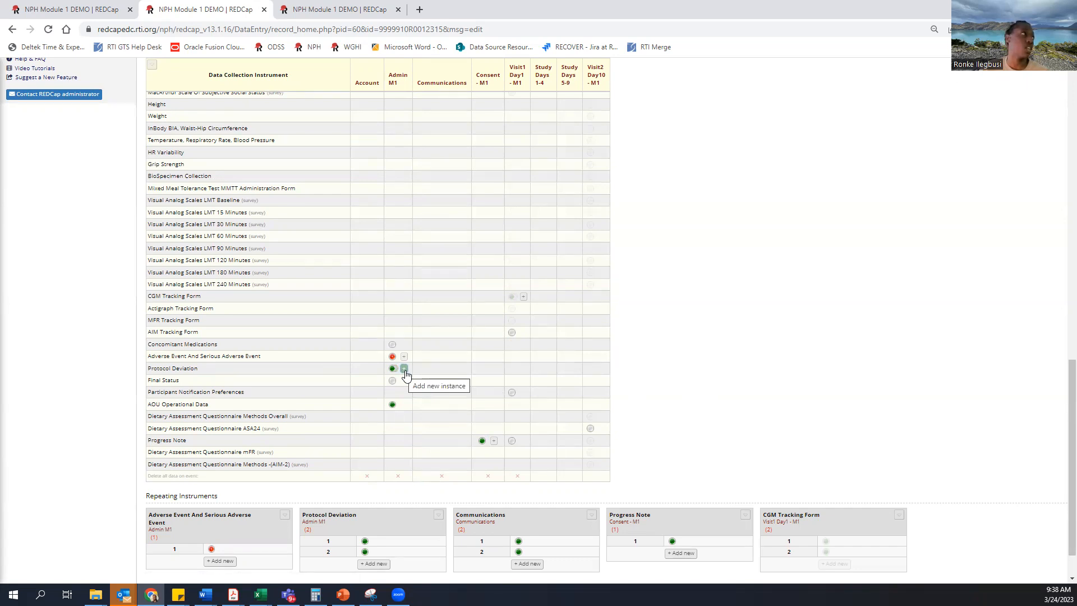
- Open the Record Status Dashboard for all records and close the two other browser tabs
{"action": "scroll", "coordinate": [413, 369], "scroll_direction": "up", "scroll_amount": 7}
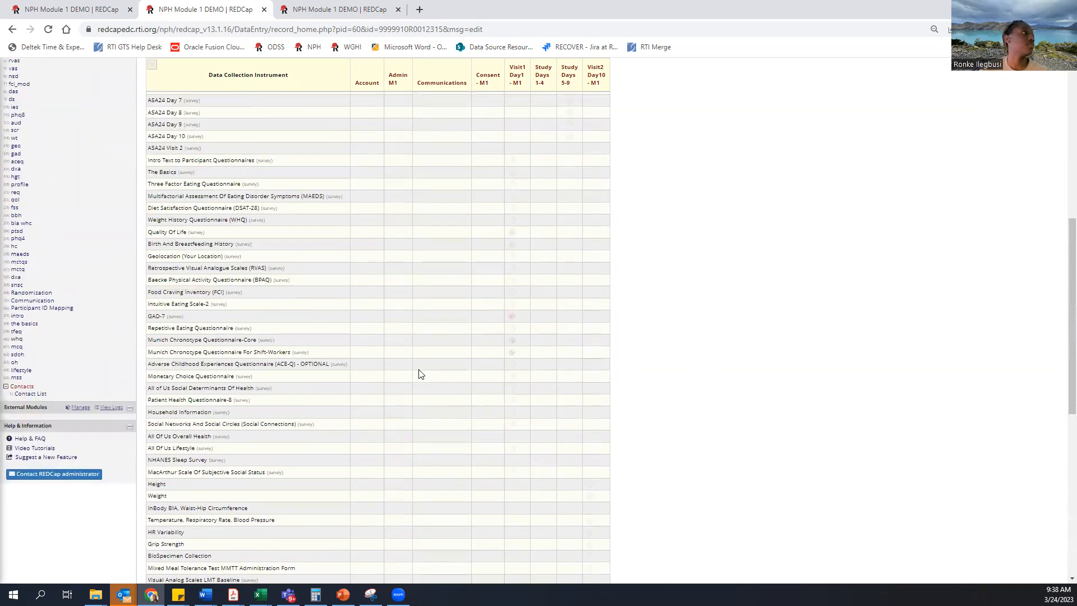
{"action": "scroll", "coordinate": [420, 373], "scroll_direction": "up", "scroll_amount": 7}
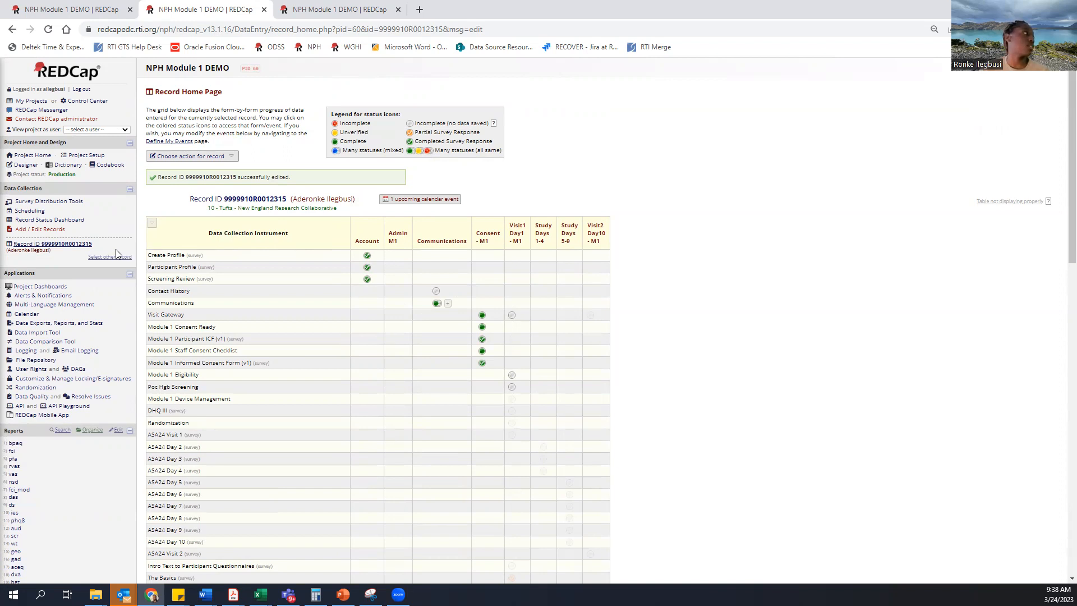
{"action": "left_click", "coordinate": [65, 220]}
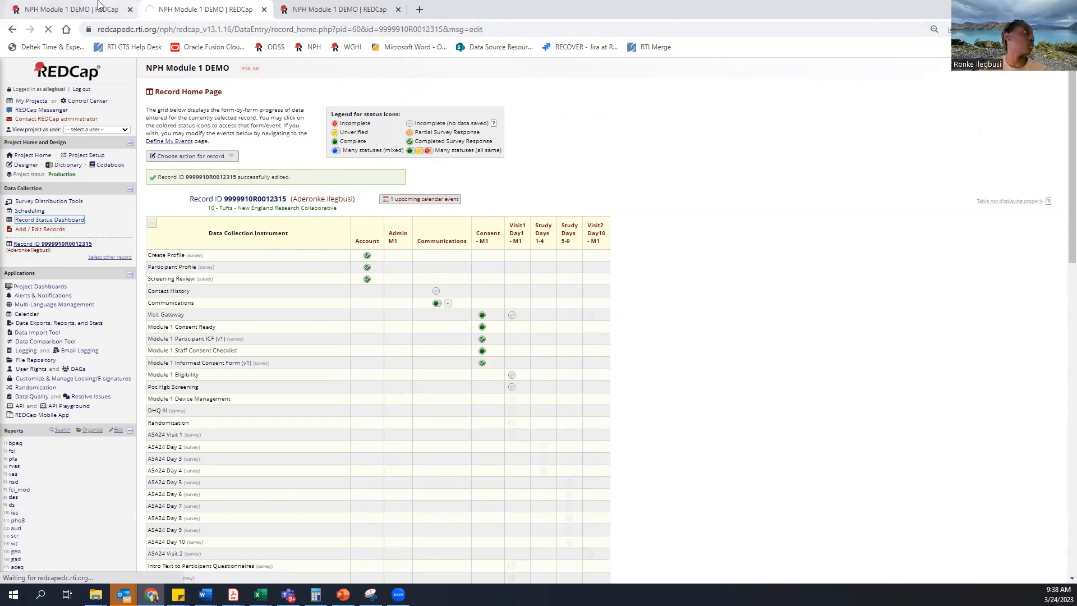
{"action": "left_click", "coordinate": [129, 10]}
{"action": "left_click", "coordinate": [130, 10]}
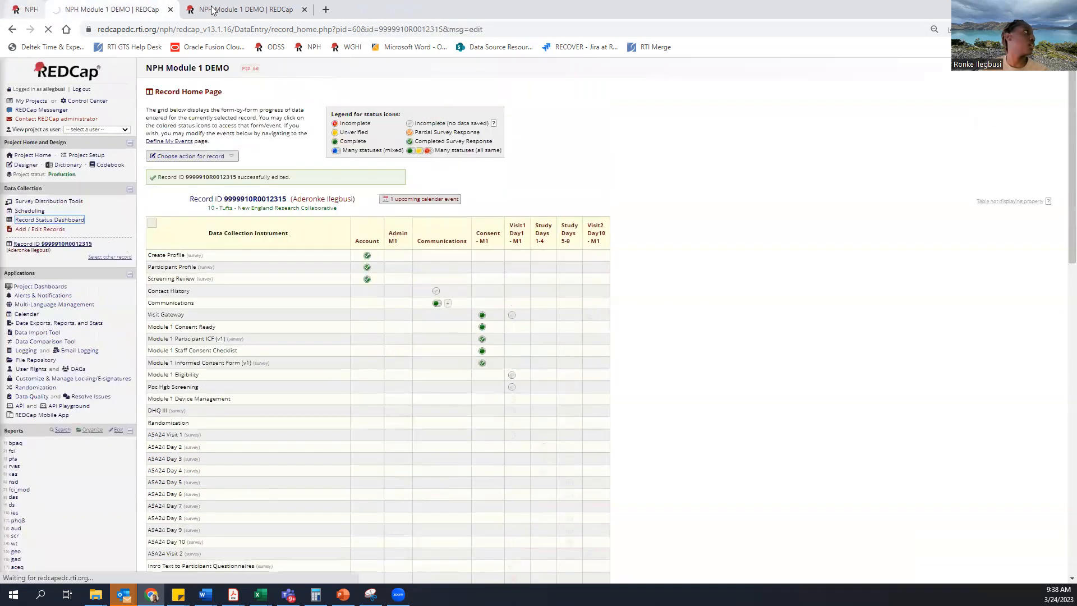
{"action": "left_click", "coordinate": [264, 10]}
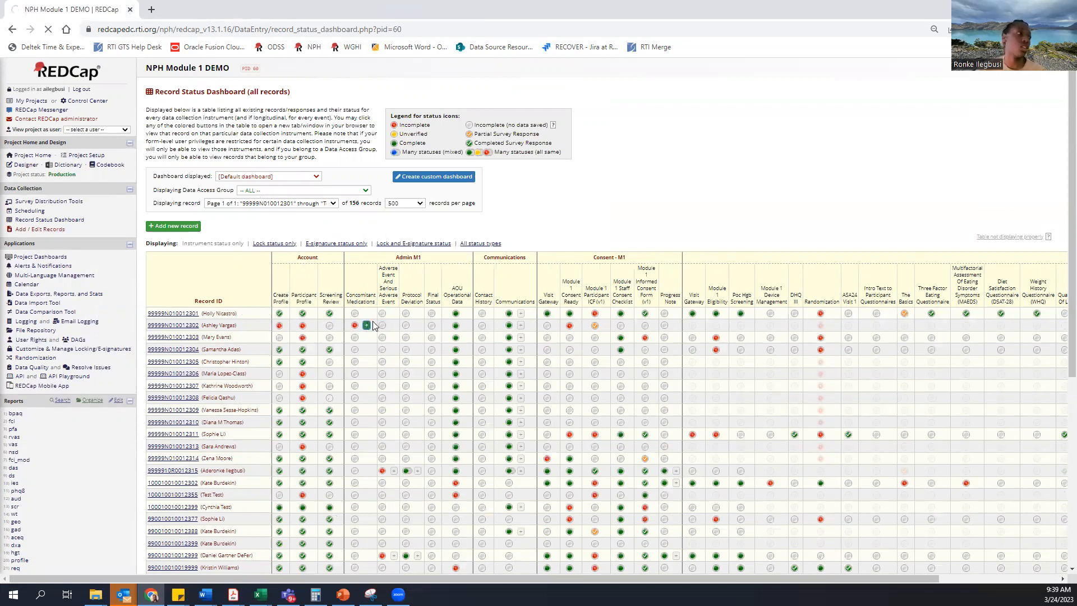
- Filter the dashboard to data access group "01 - CAPPN - Cedars Sinai" and look across its instrument columns
{"action": "left_click", "coordinate": [327, 190]}
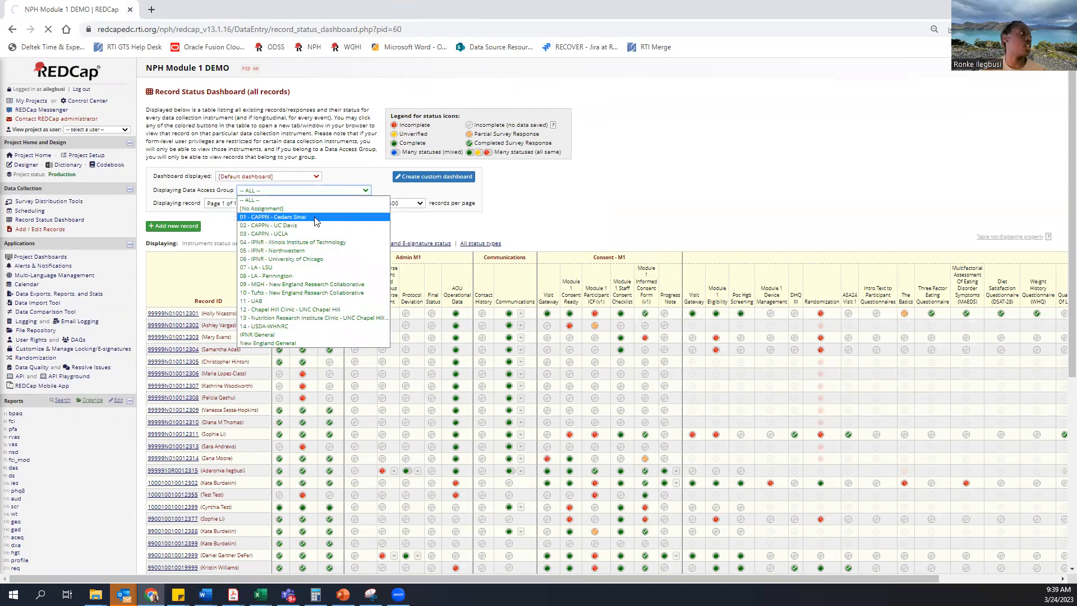
{"action": "left_click", "coordinate": [292, 217]}
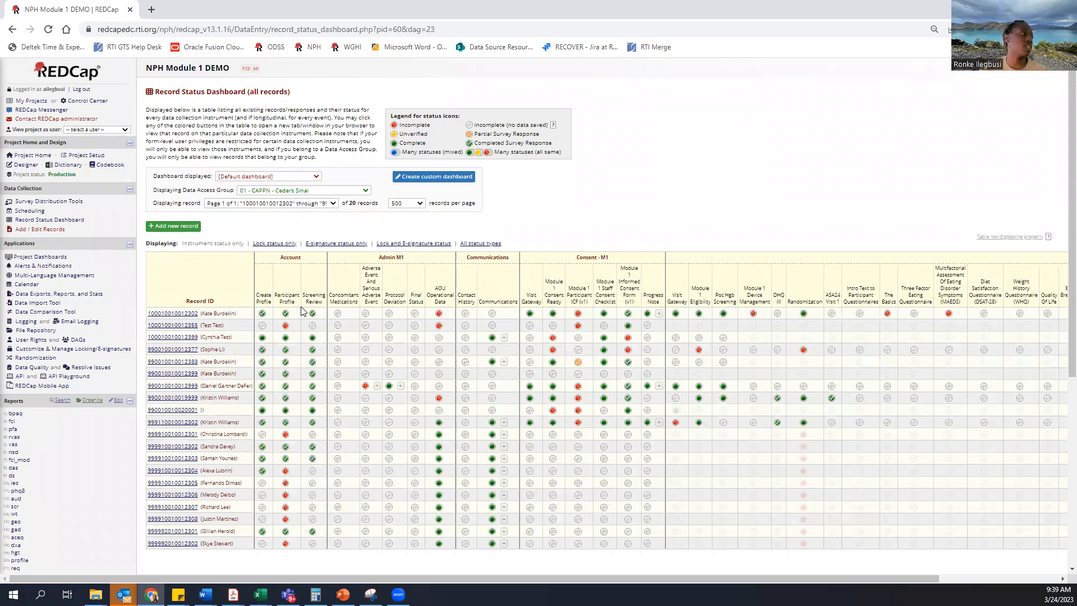
{"action": "left_click", "coordinate": [234, 179]}
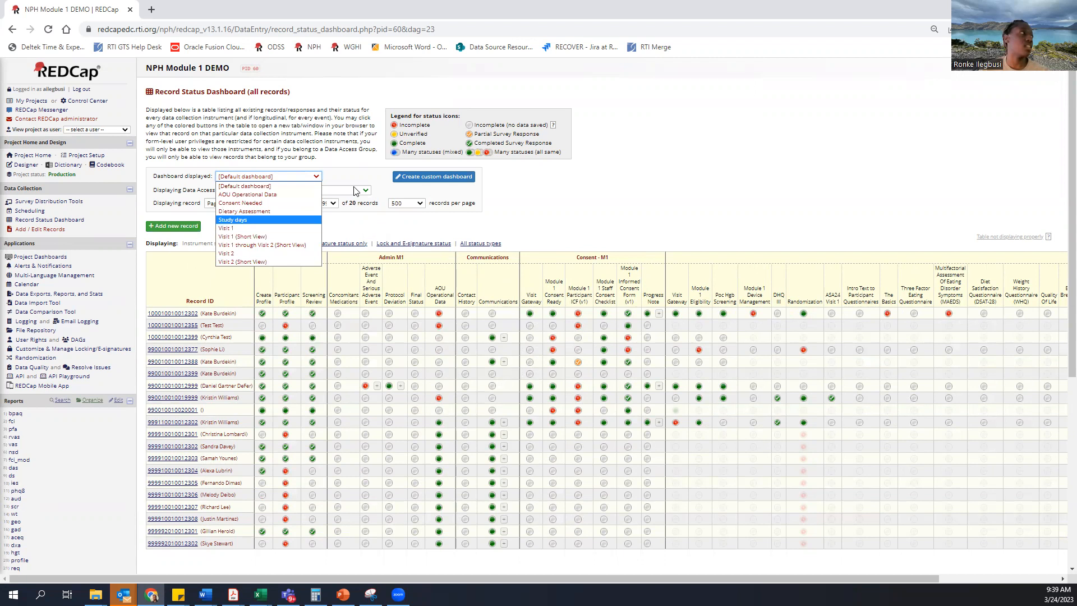
{"action": "left_click", "coordinate": [557, 181]}
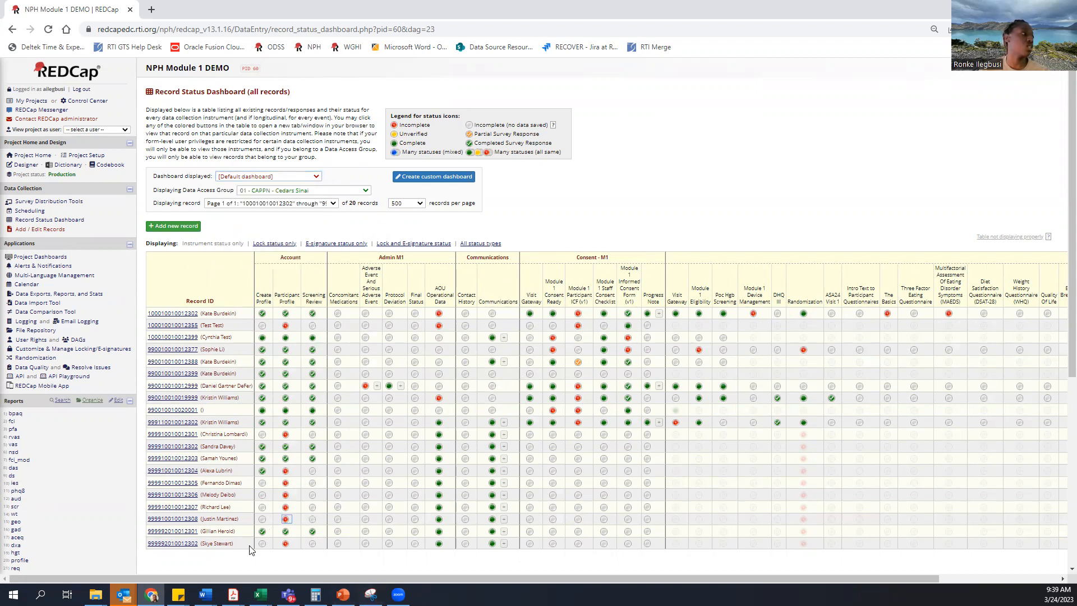
{"action": "left_click_drag", "start_coordinate": [256, 576], "coordinate": [376, 577]}
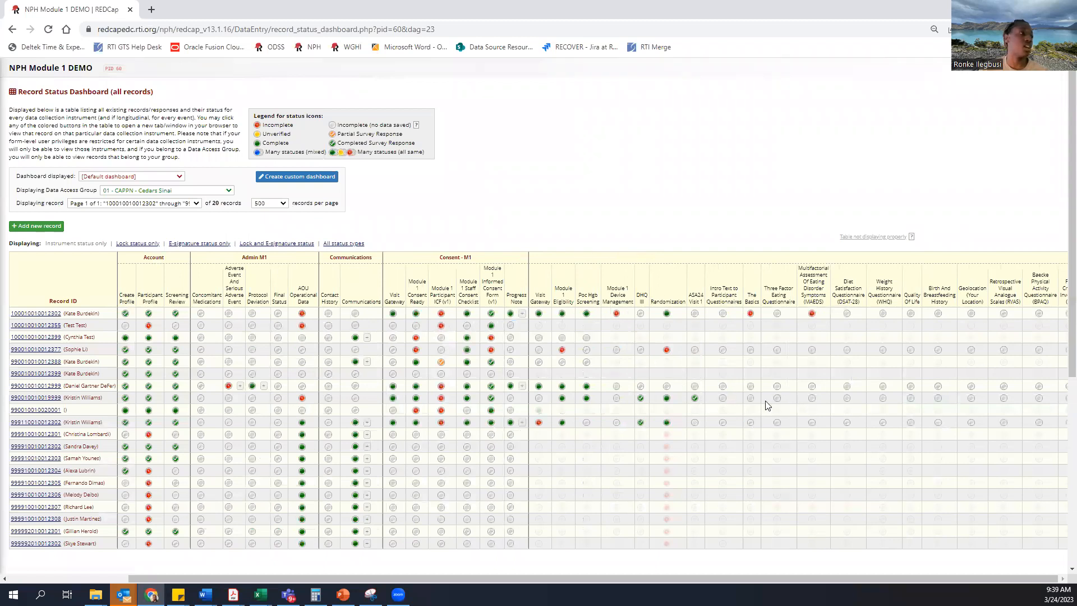
{"action": "left_click_drag", "start_coordinate": [138, 578], "coordinate": [87, 556]}
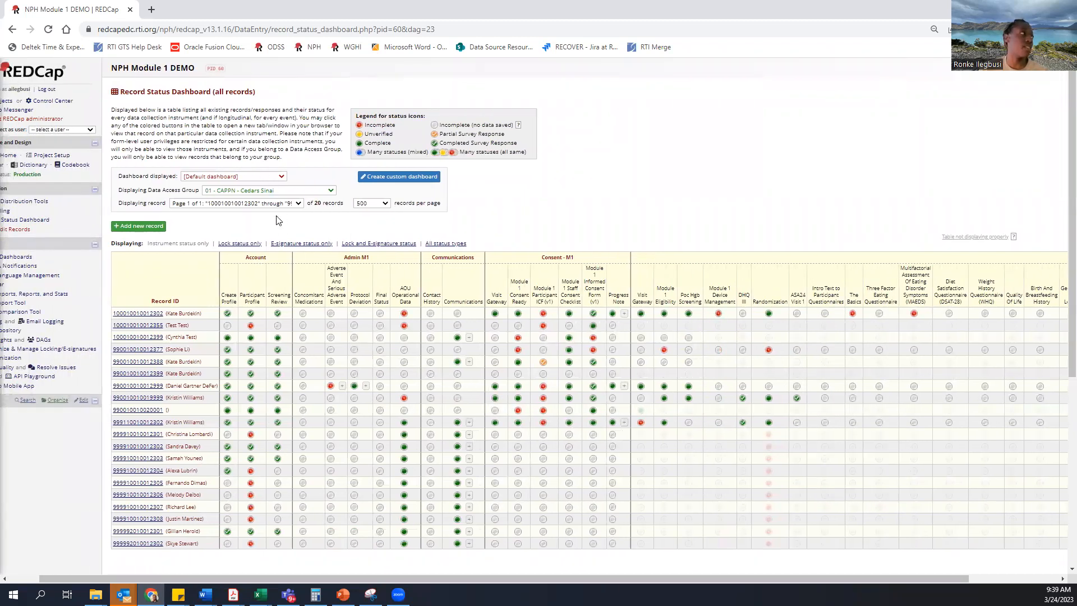
- View the site's records in the Consent Needed dashboard, then return to the default dashboard
{"action": "left_click", "coordinate": [266, 177]}
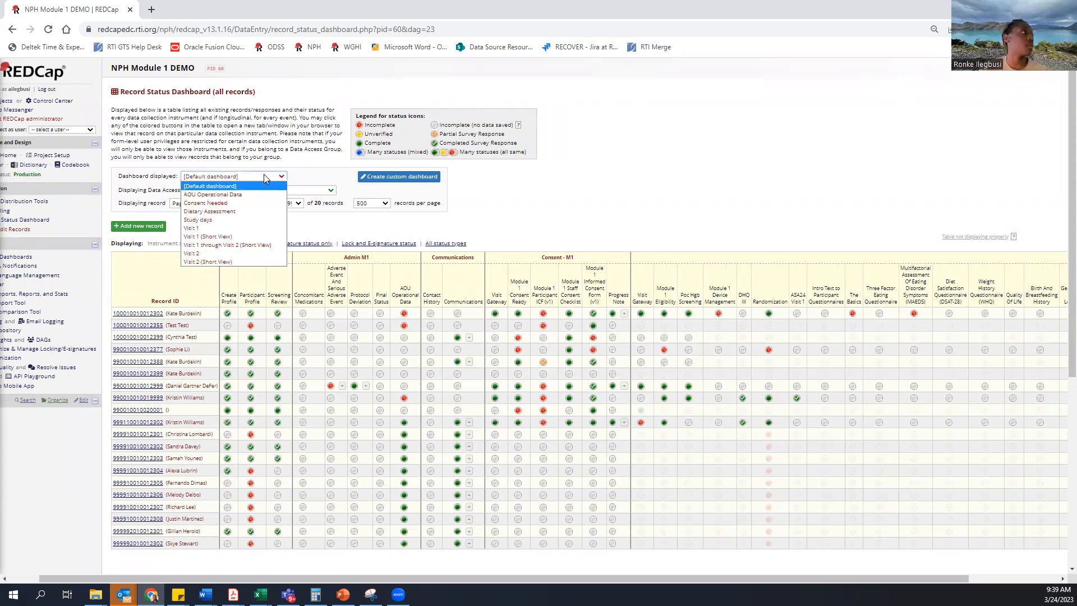
{"action": "left_click", "coordinate": [241, 205]}
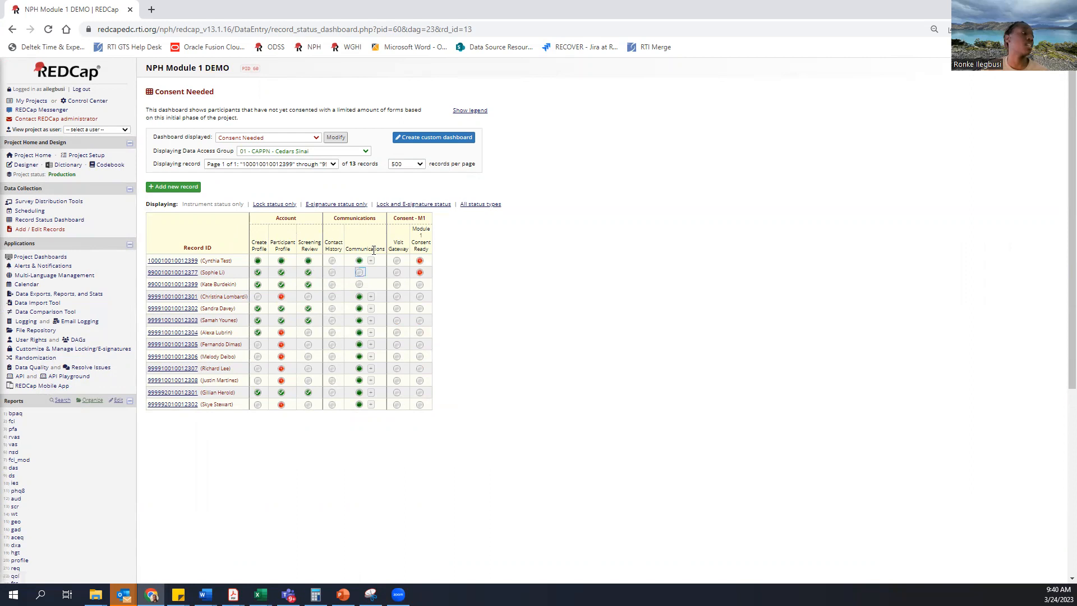
{"action": "left_click", "coordinate": [261, 138]}
{"action": "left_click", "coordinate": [255, 146]}
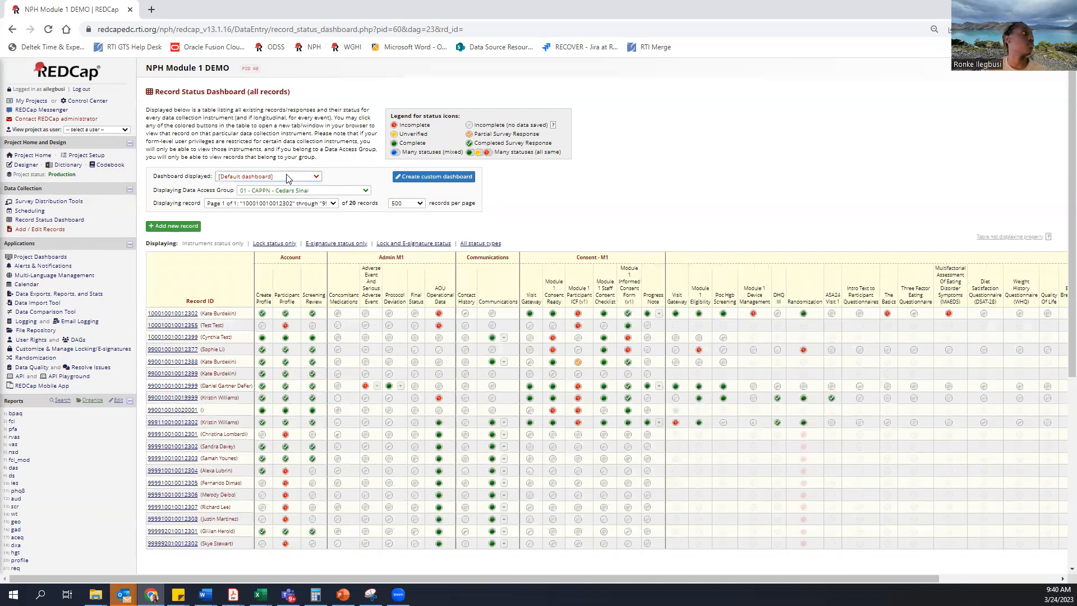
- View the site's records in the Visit 1 dashboard, then switch to Visit 1 (Short View)
{"action": "left_click", "coordinate": [287, 177]}
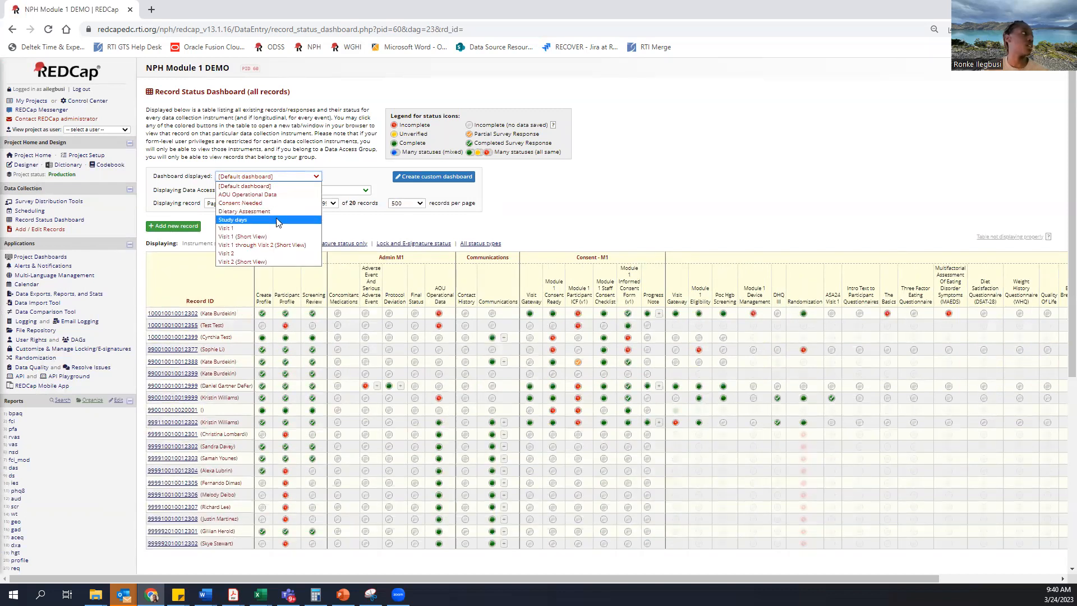
{"action": "left_click", "coordinate": [245, 228]}
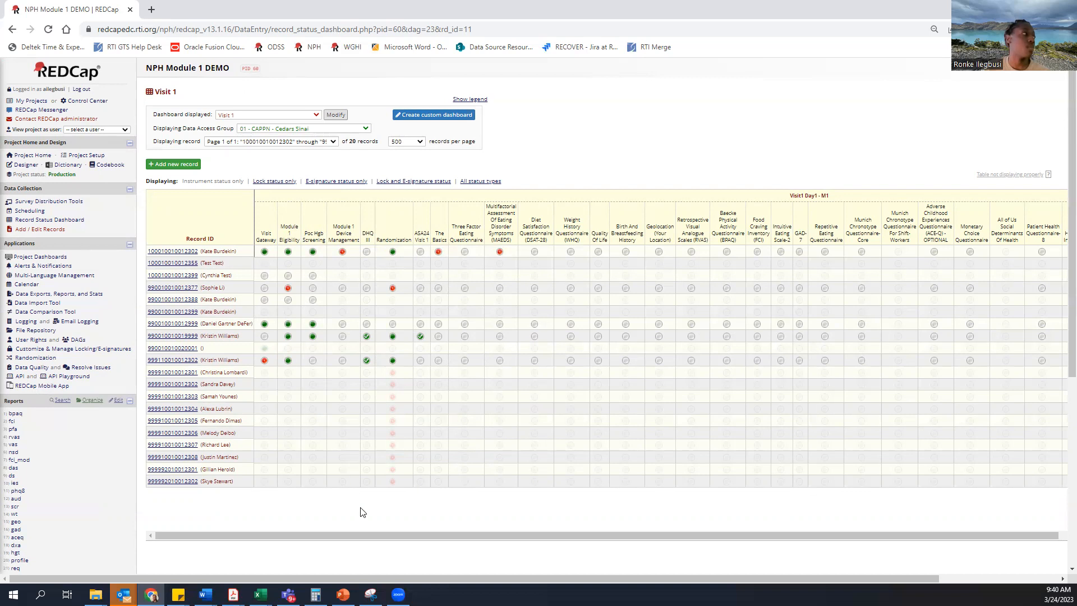
{"action": "left_click_drag", "start_coordinate": [355, 535], "coordinate": [314, 542]}
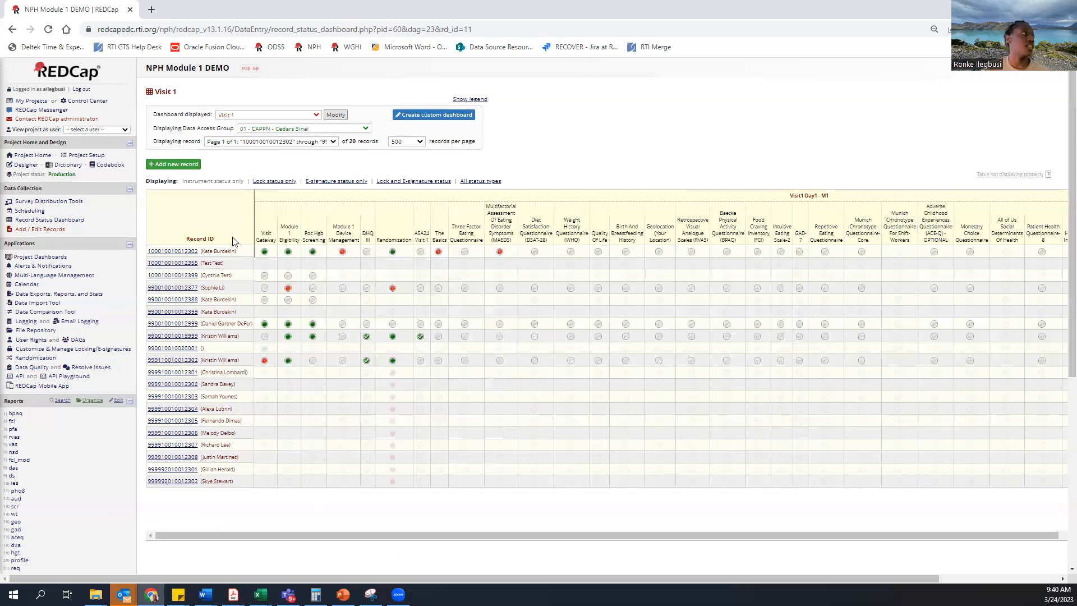
{"action": "left_click", "coordinate": [258, 118]}
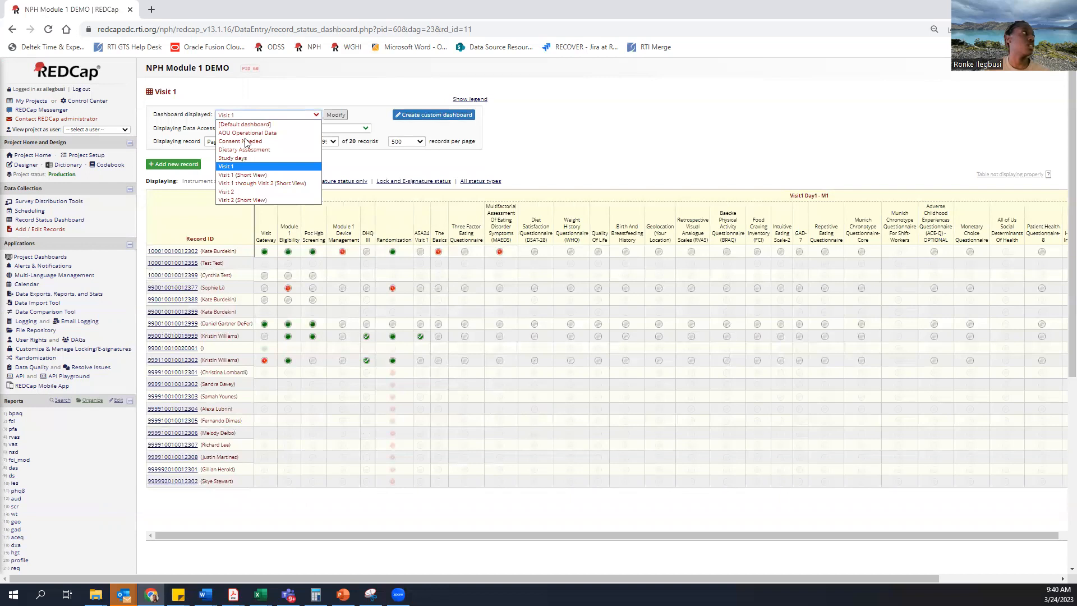
{"action": "left_click", "coordinate": [242, 175]}
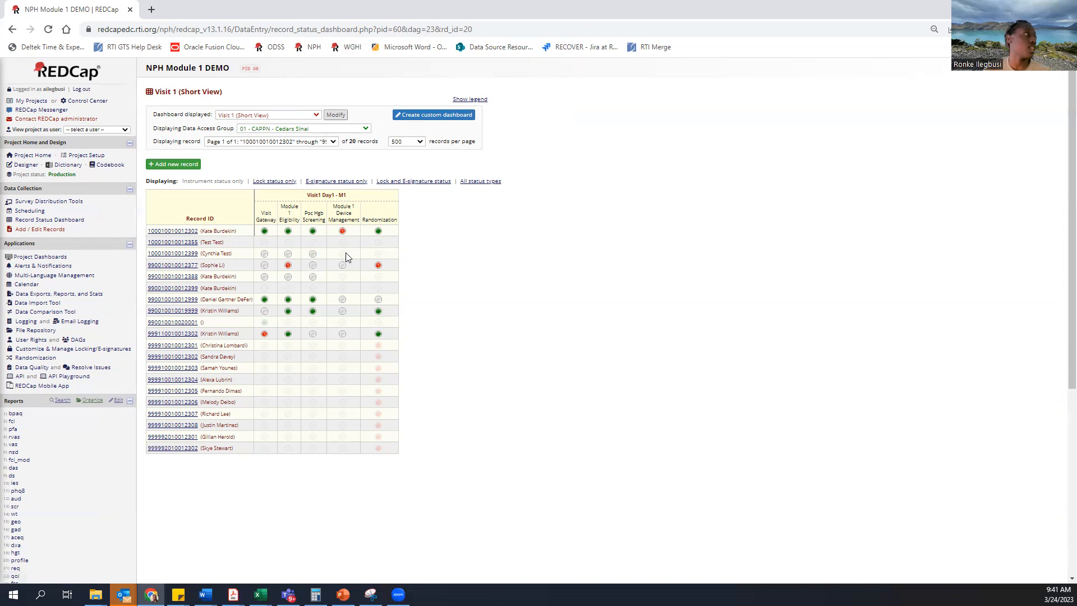
- Enlarge the page zoom to 110% to read the Visit 1 (Short View) dashboard
{"action": "left_click", "coordinate": [1068, 29]}
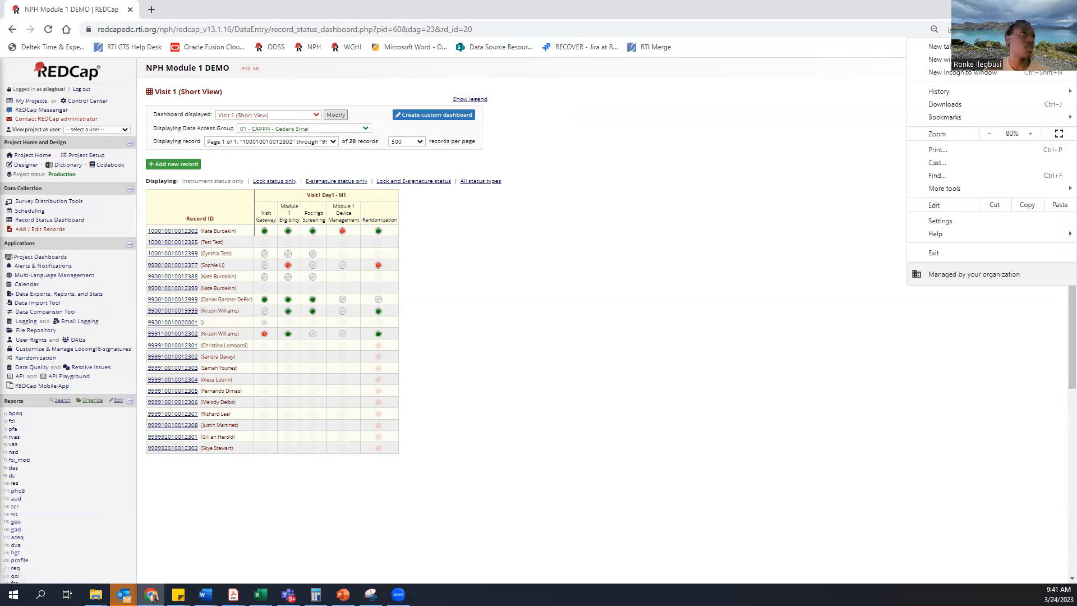
{"action": "left_click", "coordinate": [1030, 133]}
{"action": "left_click", "coordinate": [1036, 134]}
{"action": "left_click", "coordinate": [1036, 134]}
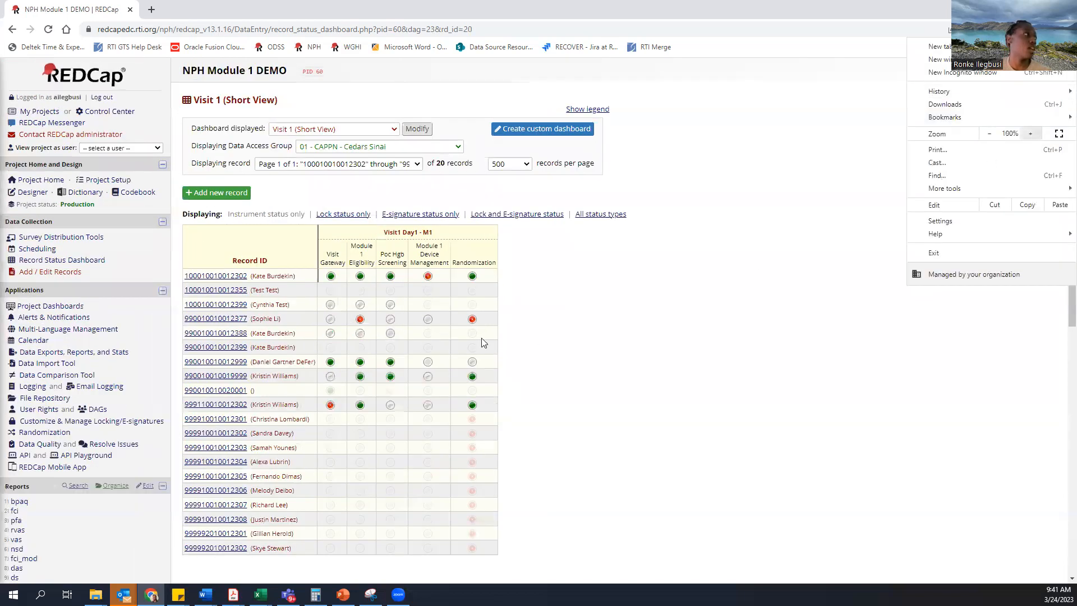
{"action": "left_click", "coordinate": [441, 329]}
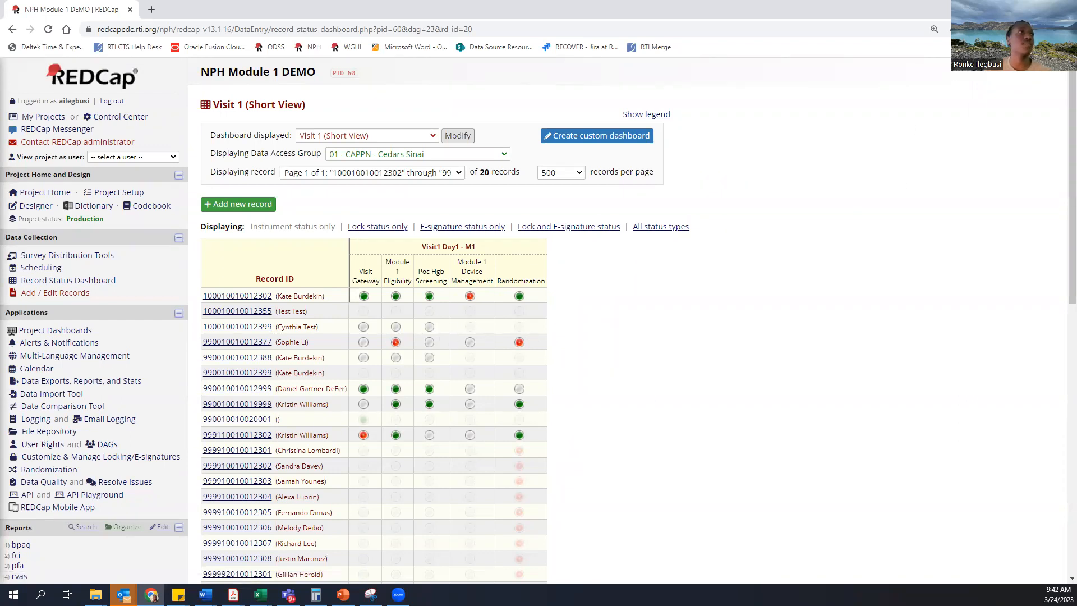
- Reduce the browser page zoom back to 80%
{"action": "left_click", "coordinate": [1069, 29]}
{"action": "left_click", "coordinate": [989, 134]}
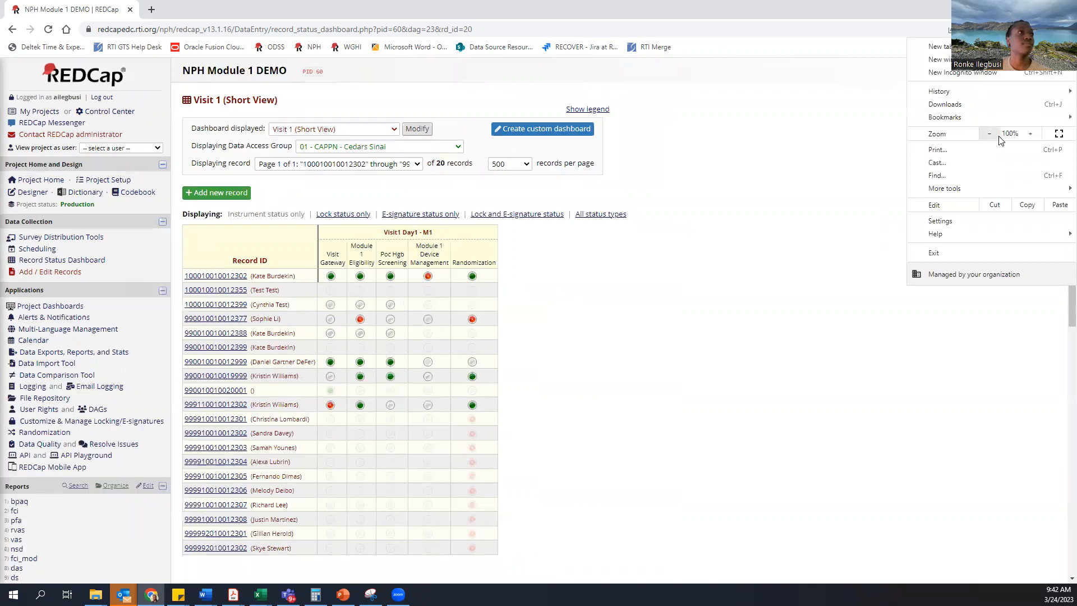
{"action": "left_click", "coordinate": [990, 134]}
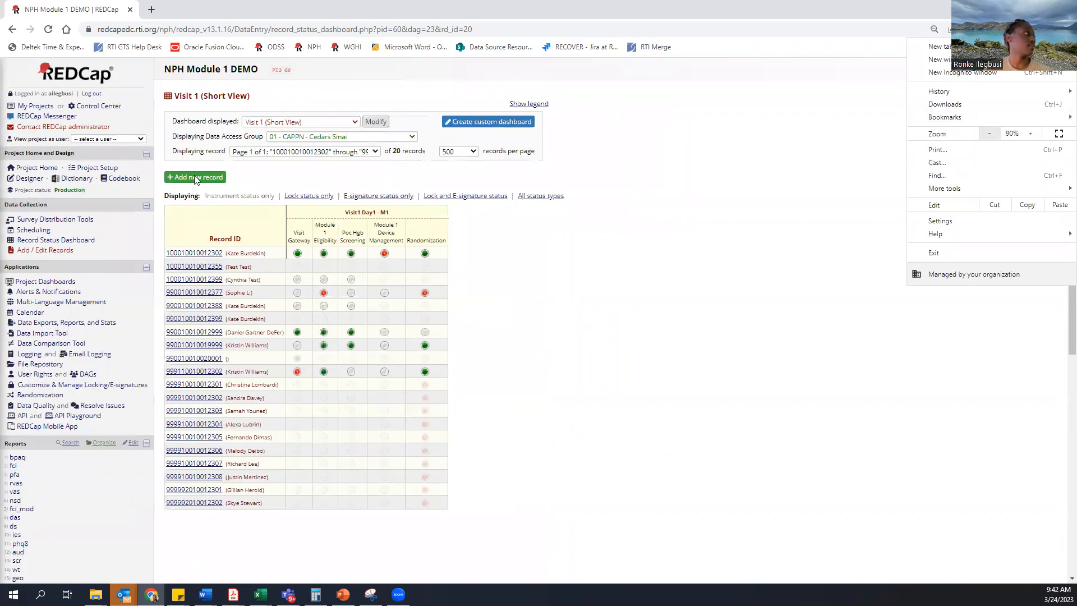
{"action": "left_click", "coordinate": [990, 134]}
- Reload the Record Status Dashboard and switch its view to the default dashboard
{"action": "left_click", "coordinate": [58, 224]}
{"action": "left_click", "coordinate": [57, 225]}
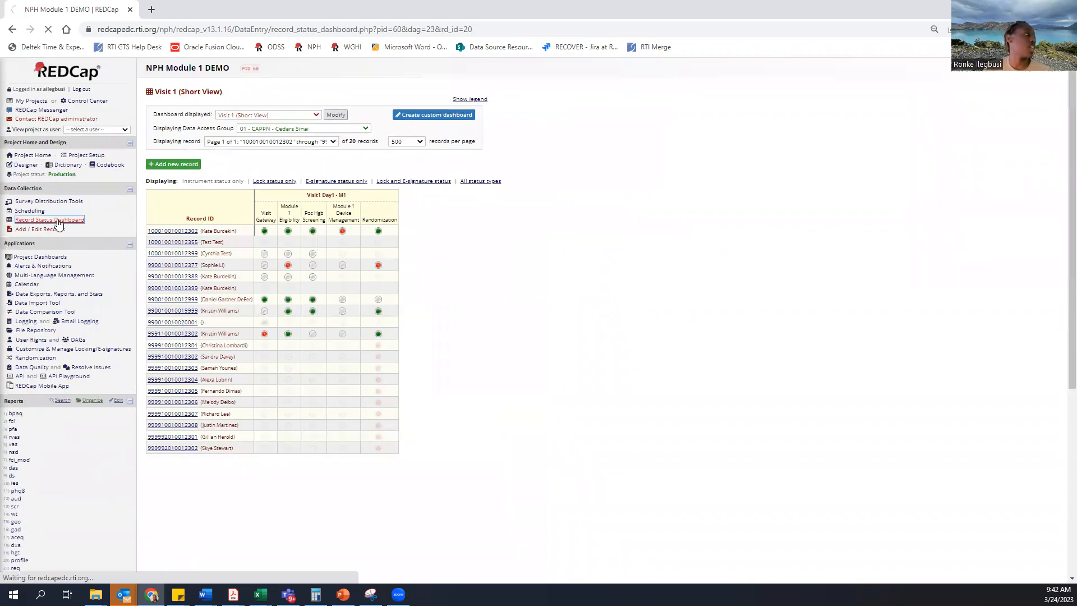
{"action": "left_click", "coordinate": [247, 118]}
{"action": "left_click", "coordinate": [253, 133]}
{"action": "left_click", "coordinate": [249, 115]}
{"action": "left_click", "coordinate": [245, 126]}
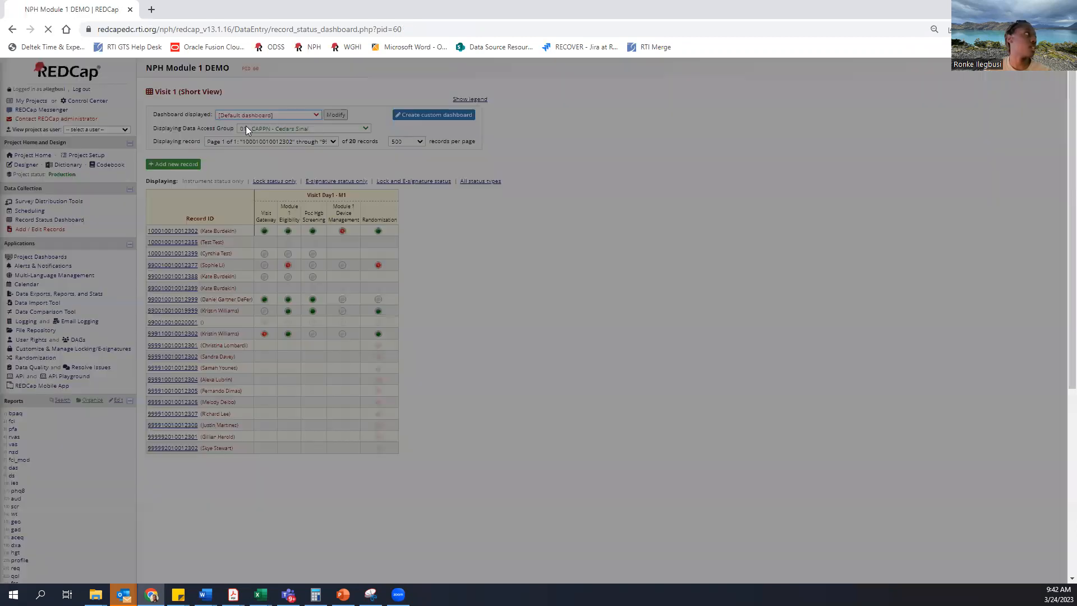